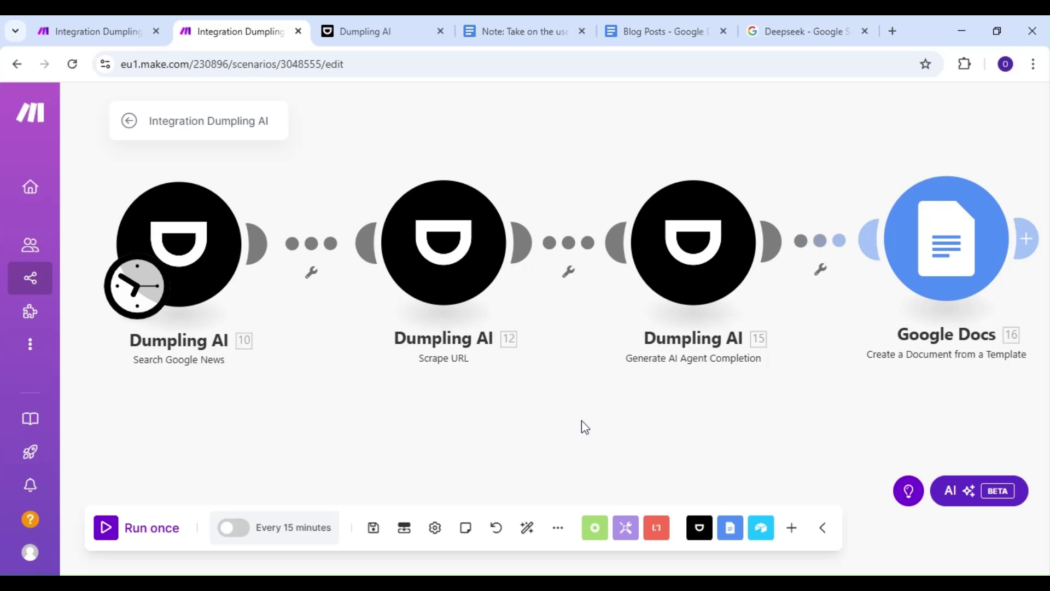
Step: Review the Google News results for Deepseek, and return to the finished Integration Dumpling AI scenario
key(ctrl+6)
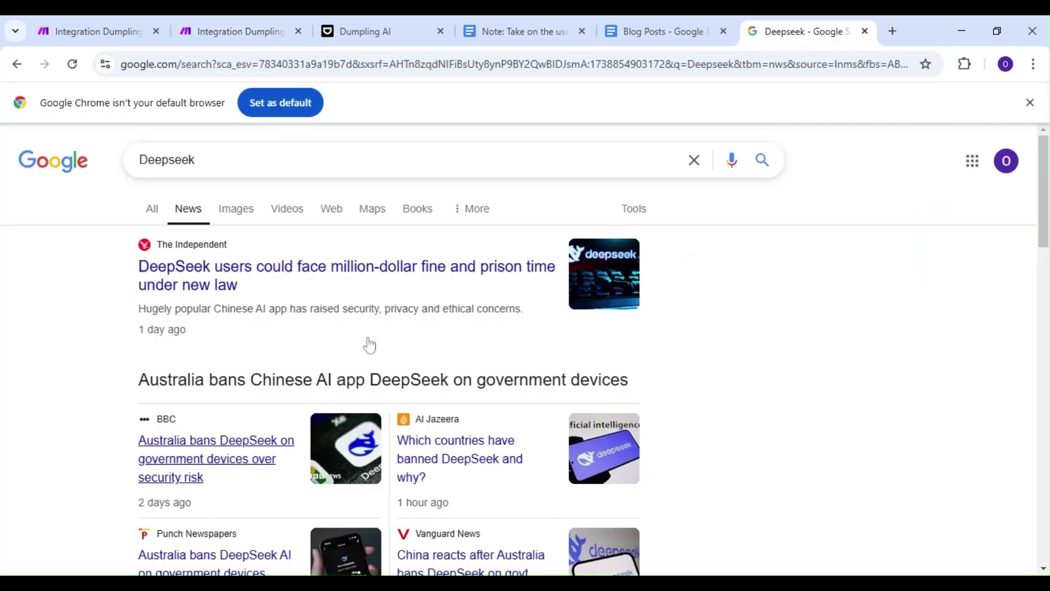
scroll(340, 306, down, 1)
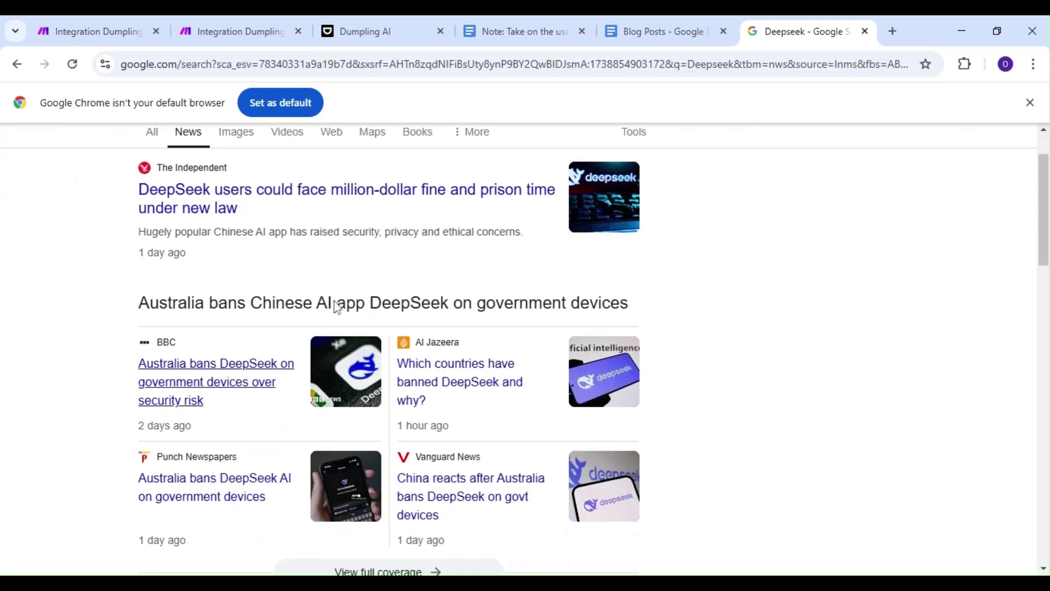
click(251, 31)
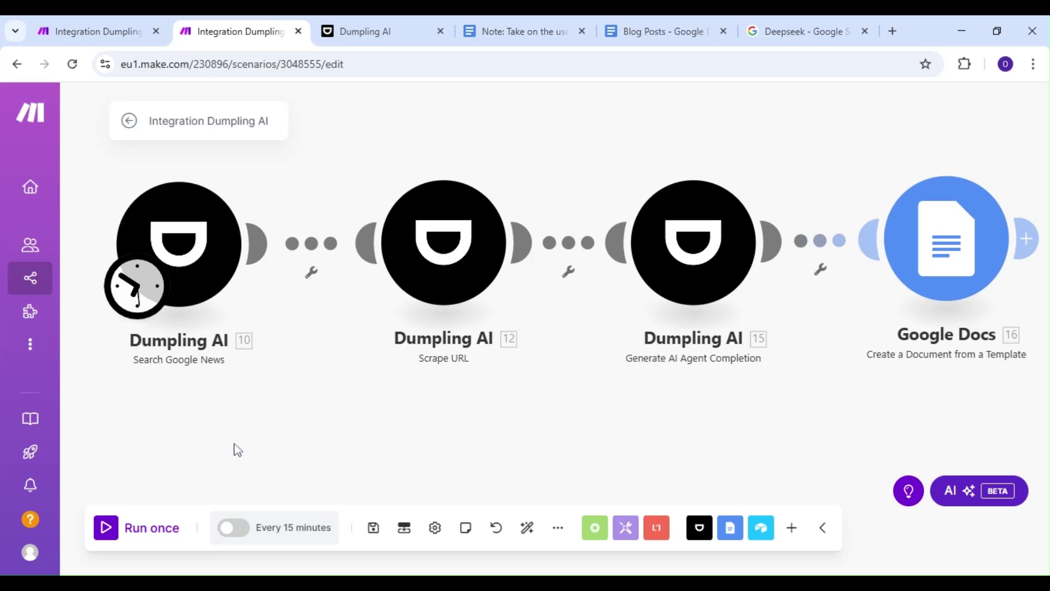
Step: In the empty Integration Dumpling AI, Google Docs scenario, add Dumpling AI's Search Google News as the first module
click(107, 30)
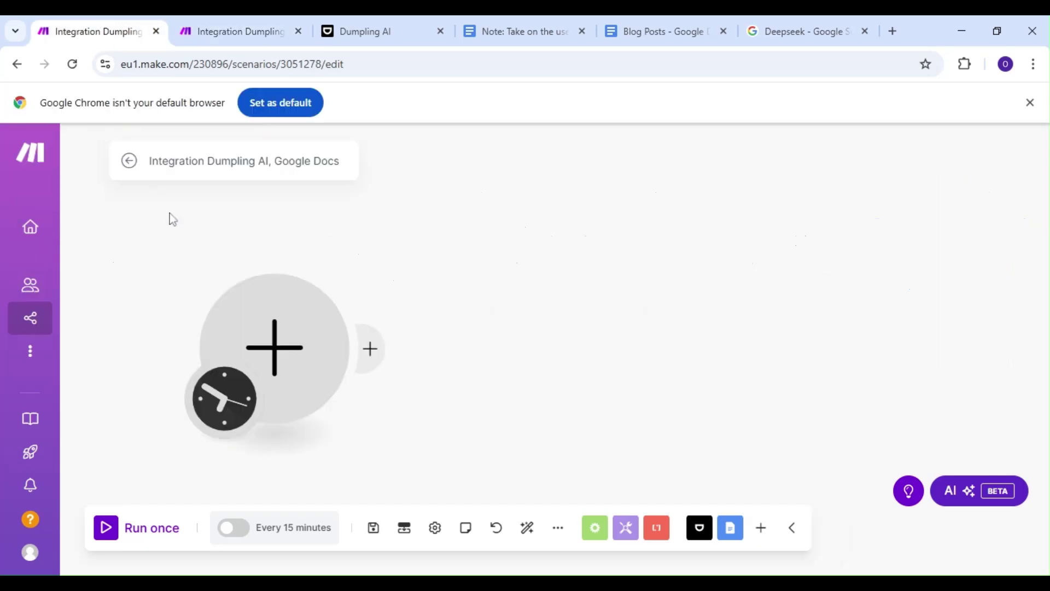
click(272, 336)
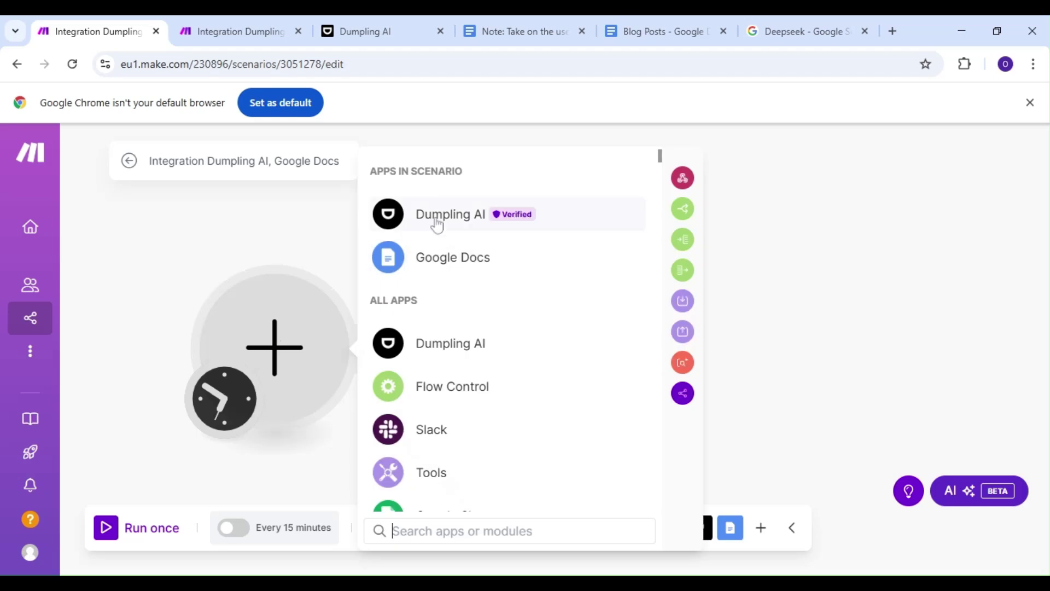
click(436, 219)
scroll(506, 379, down, 8)
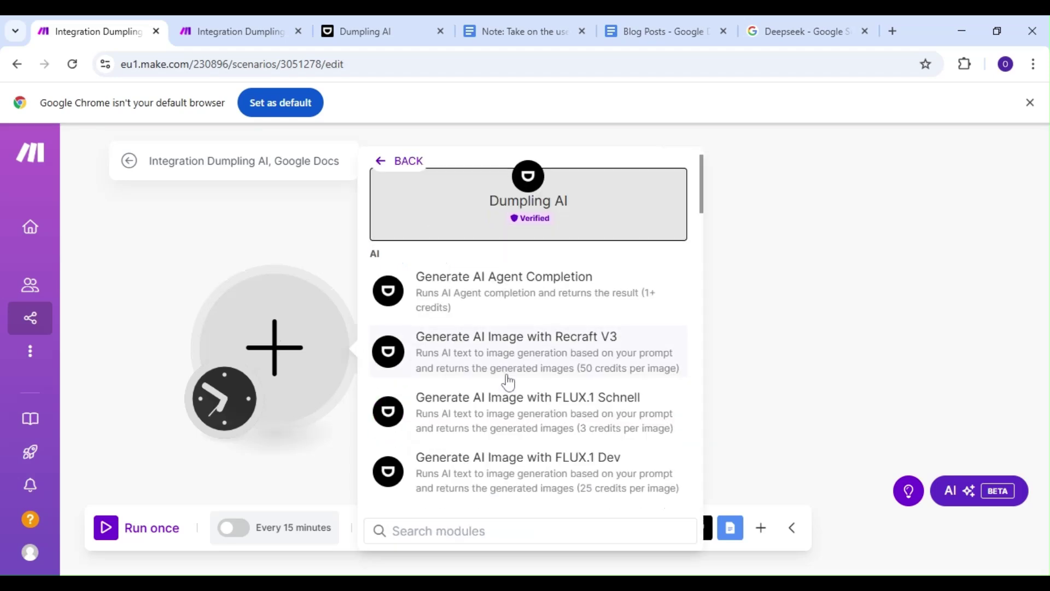
scroll(510, 381, down, 6)
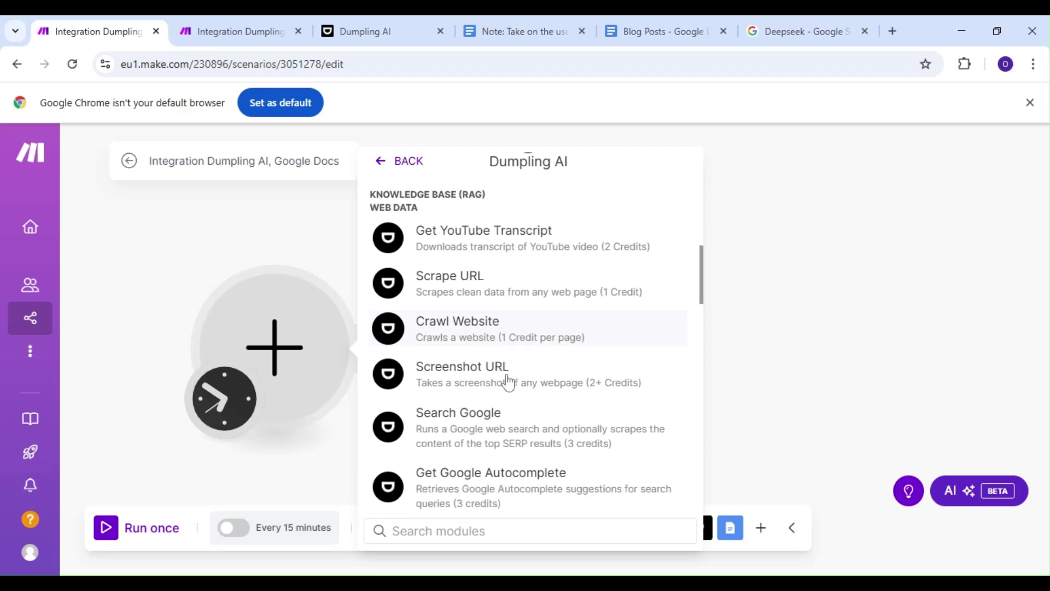
scroll(505, 429, down, 2)
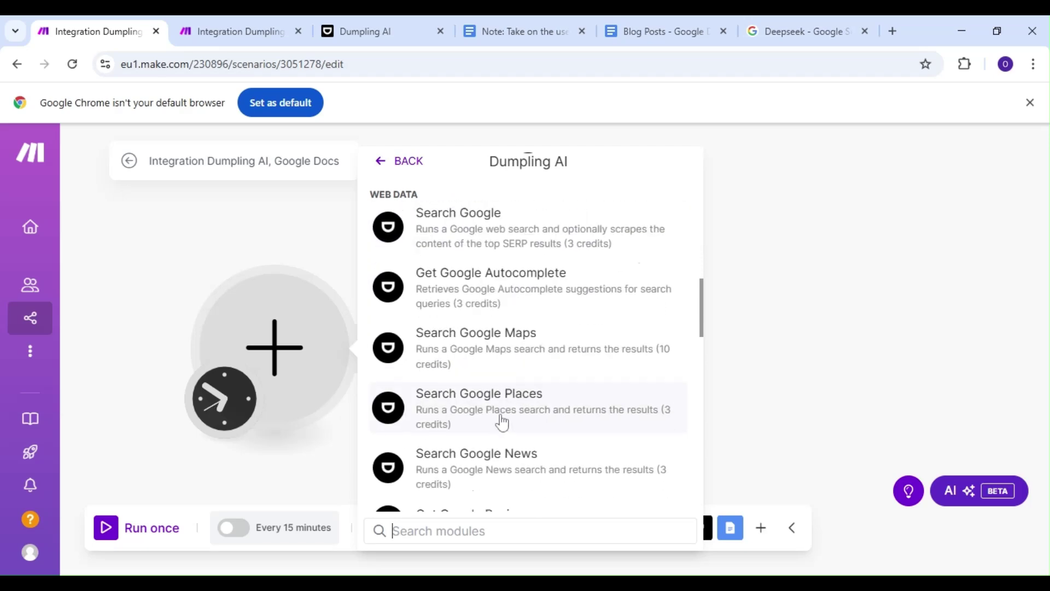
click(499, 462)
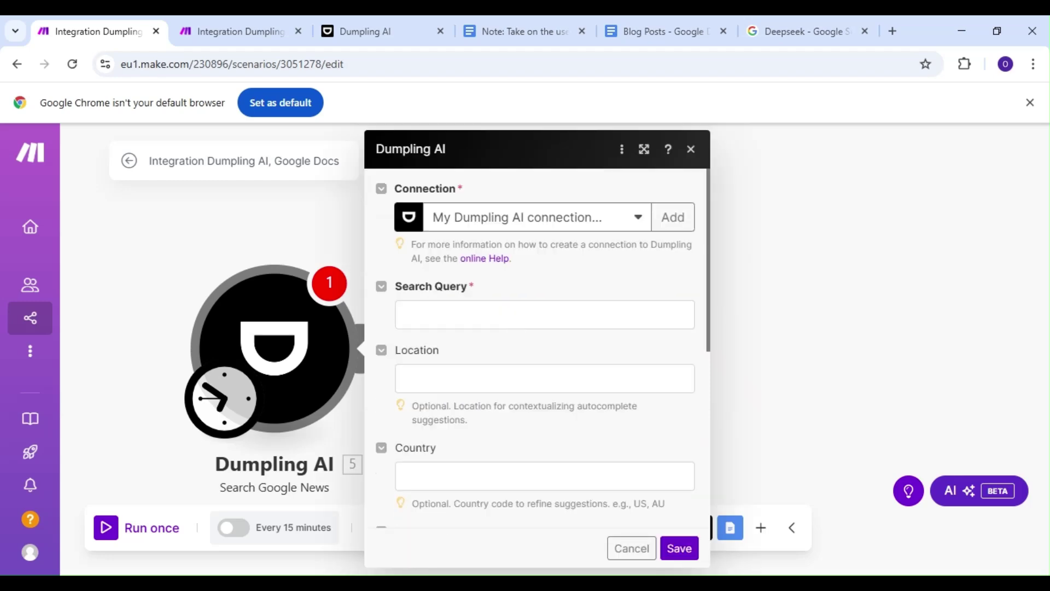
Step: Set the news module's search query to Panama Canal
click(405, 315)
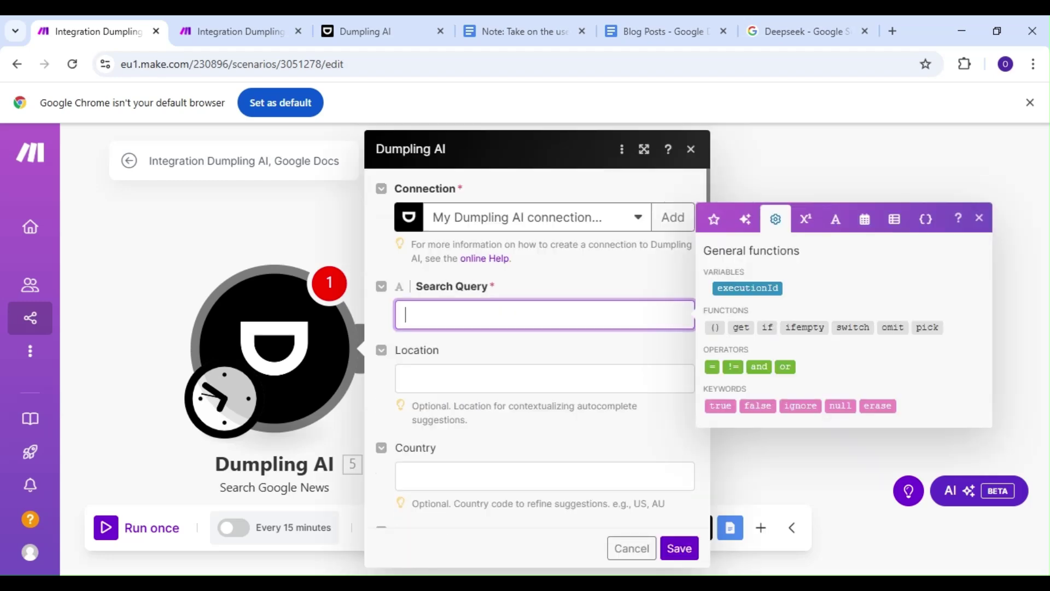
text(Pnama Canal)
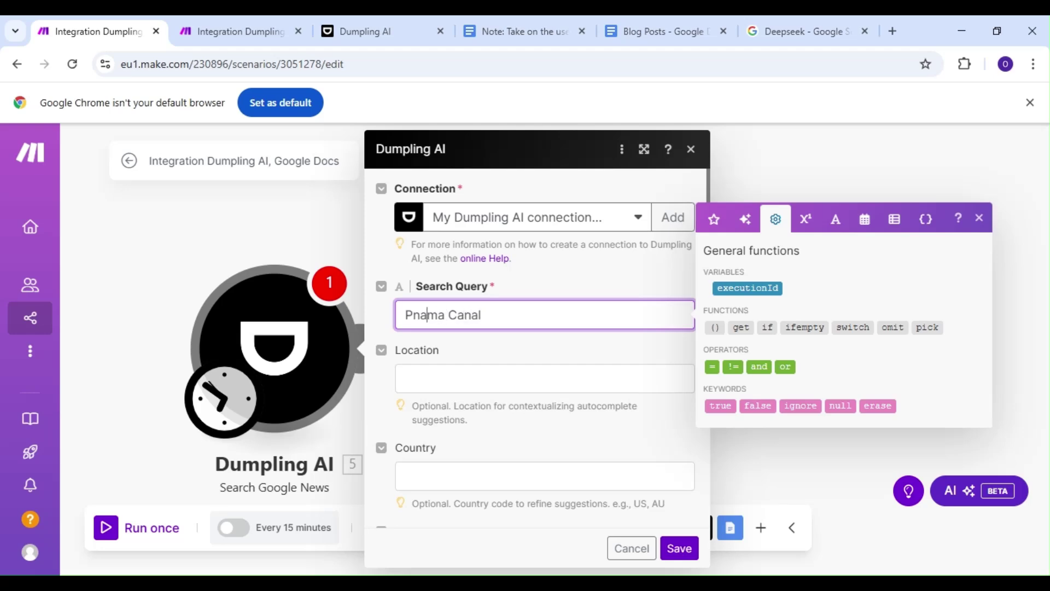
click(419, 314)
text(a)
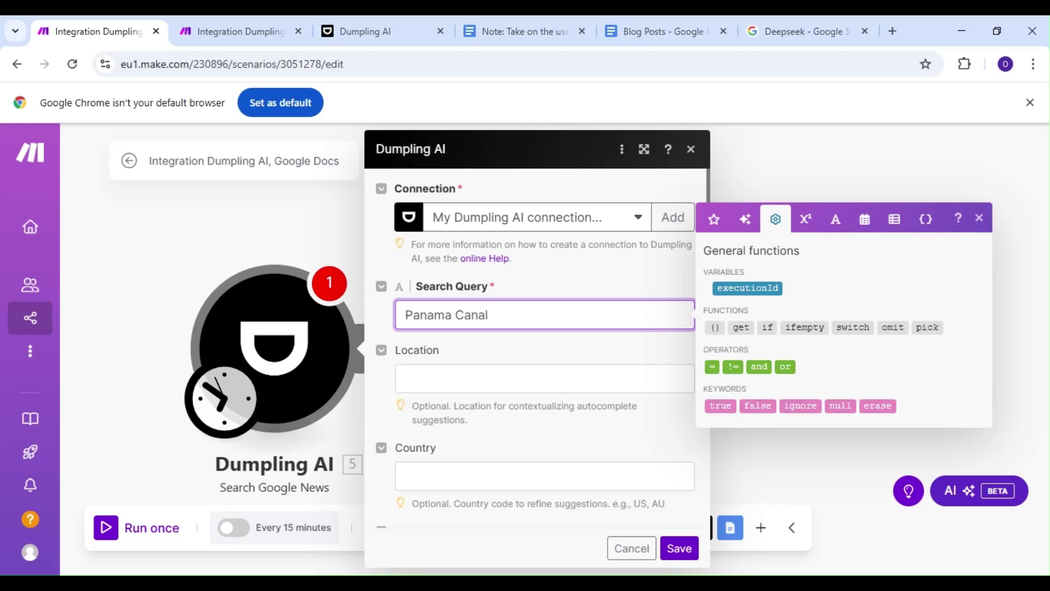
Step: Set the news search's country to US and its language to en
scroll(544, 350, down, 3)
click(545, 322)
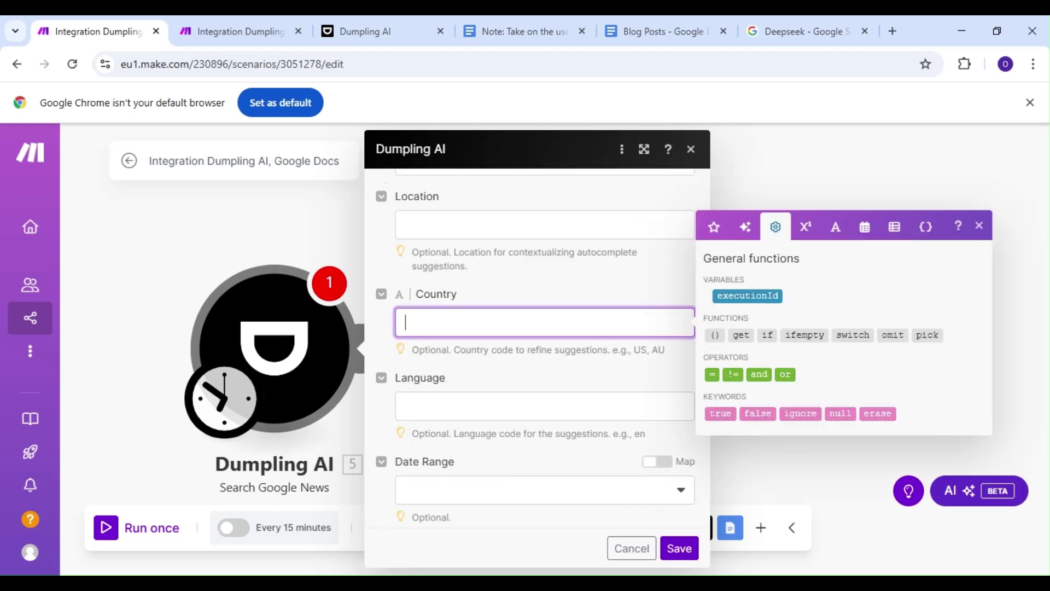
text(US)
scroll(511, 314, down, 2)
click(511, 328)
text(e)
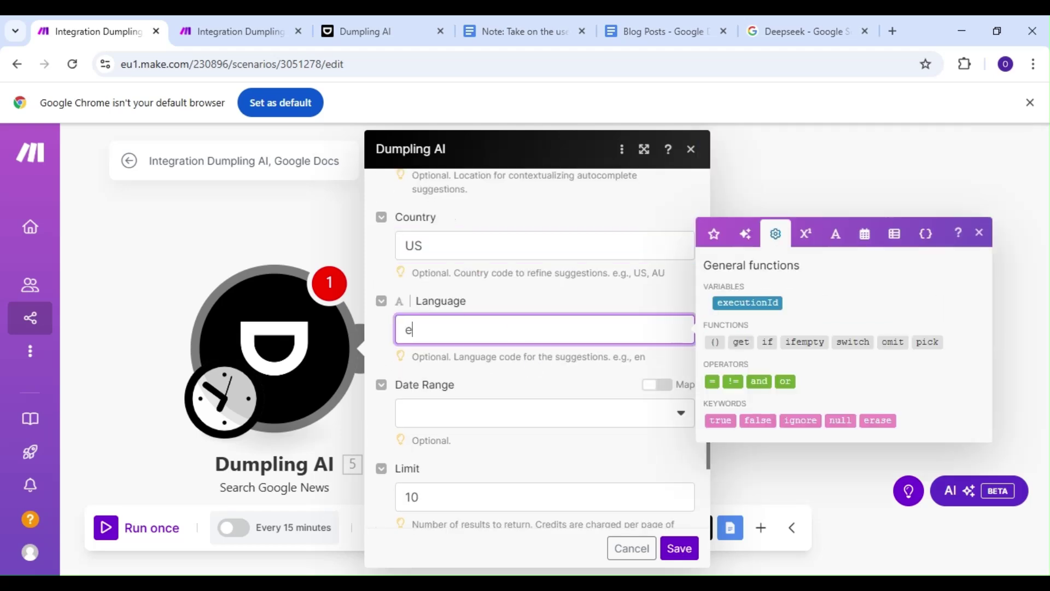
text(n)
Step: Restrict the news search to the past day with a limit of 2 results, and save the module
scroll(526, 378, down, 2)
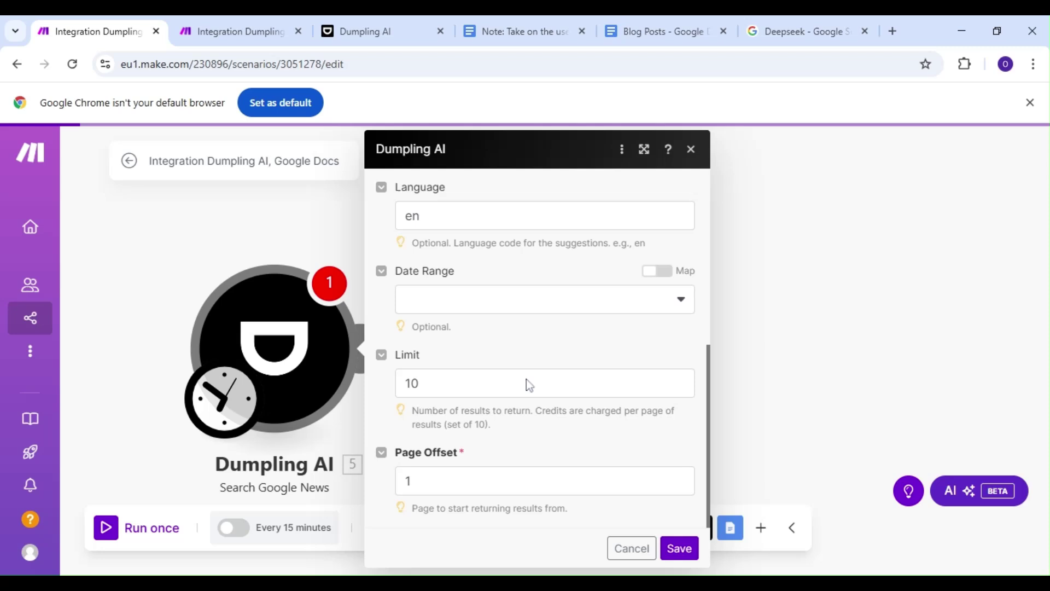
click(518, 309)
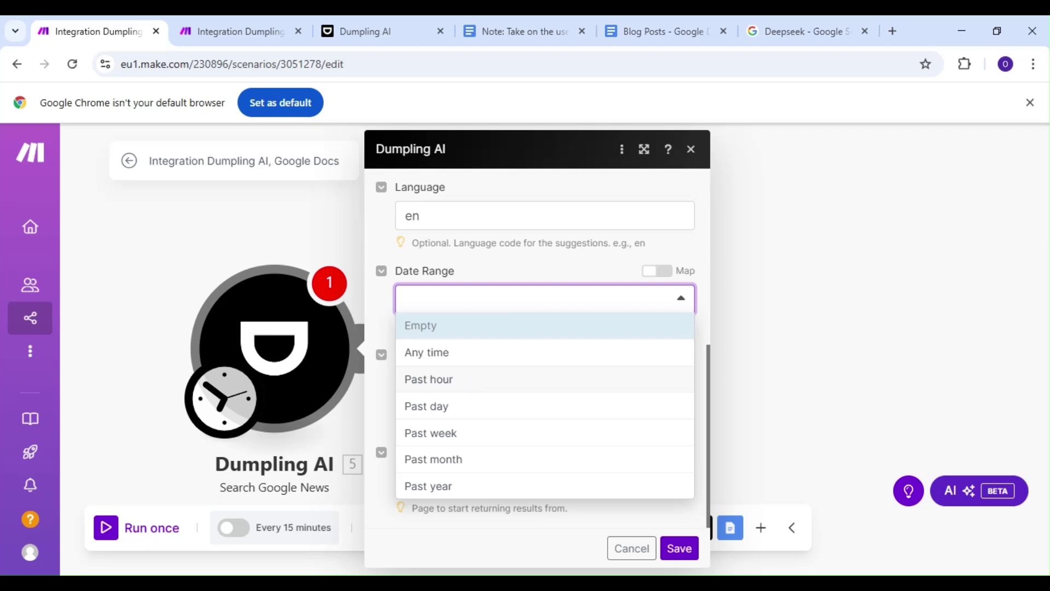
click(478, 405)
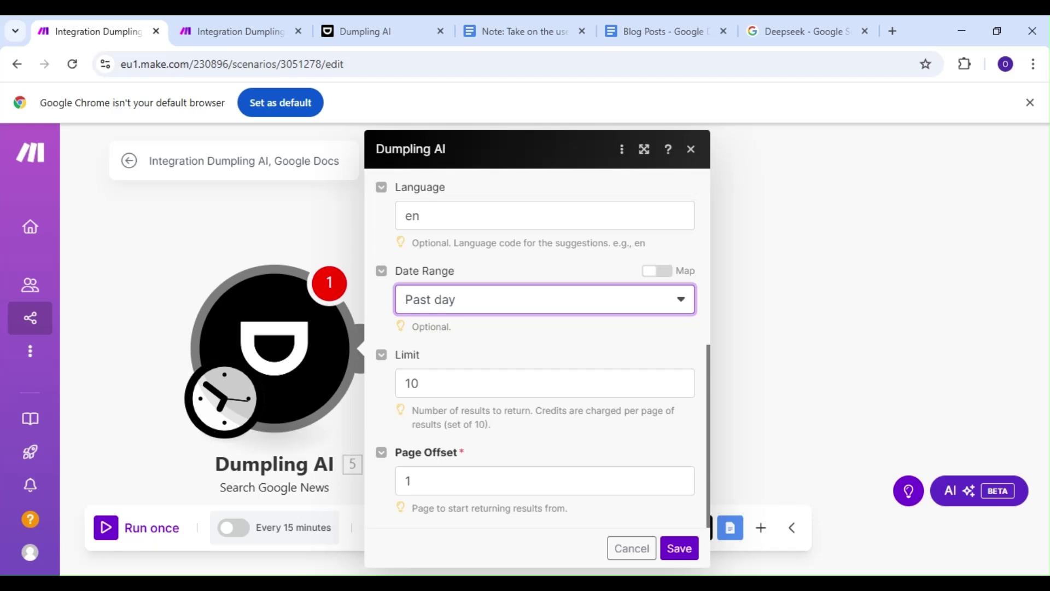
double_click(411, 382)
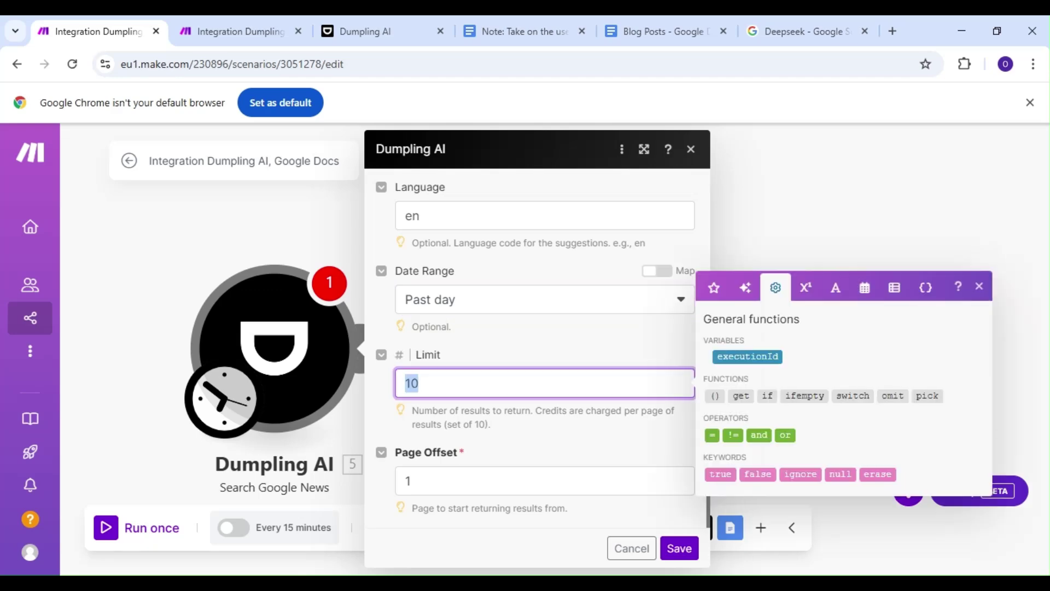
text(2)
click(516, 442)
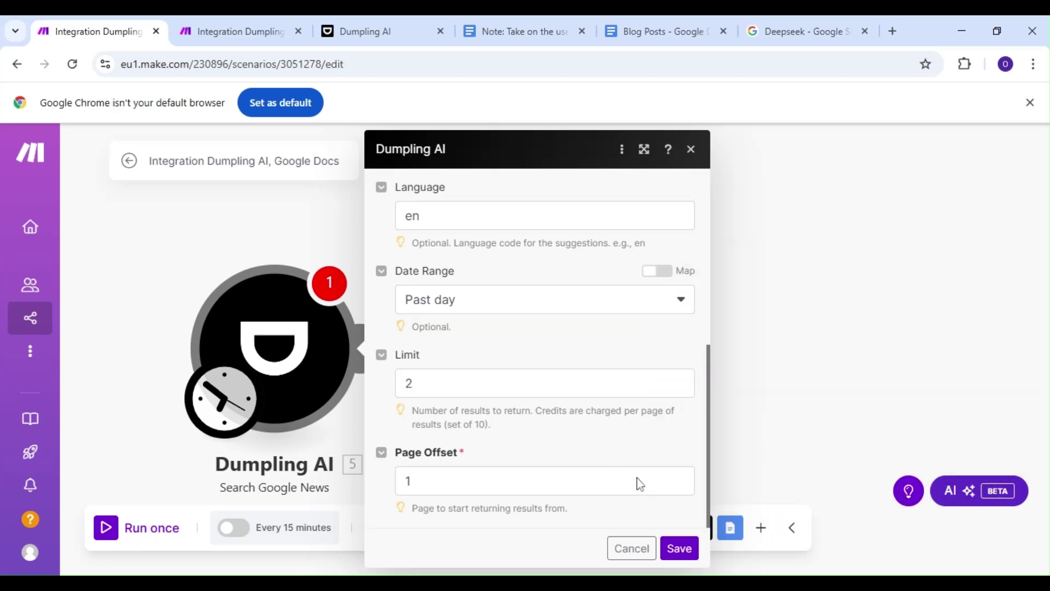
click(689, 553)
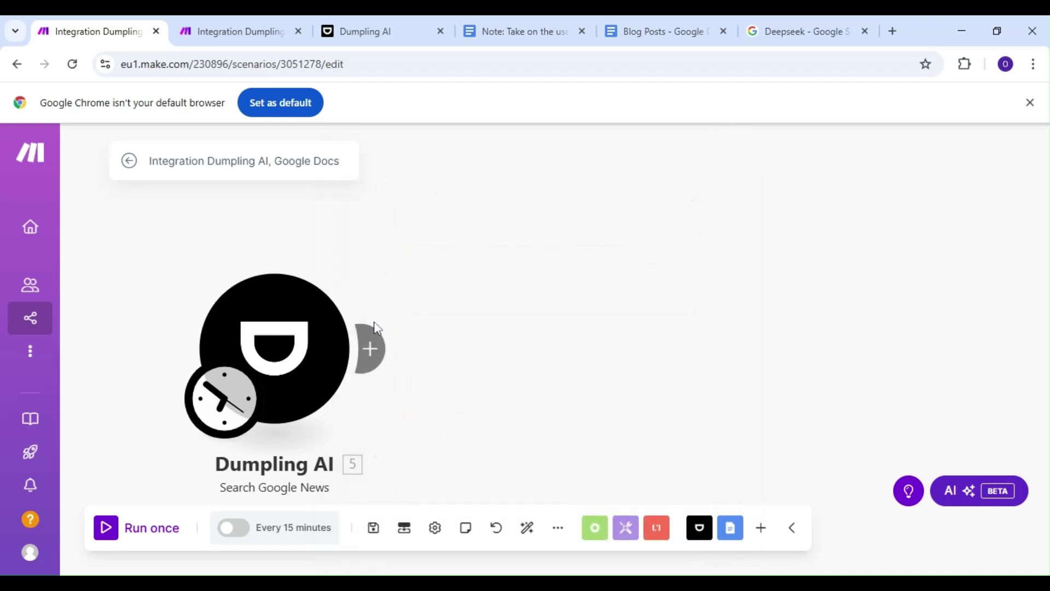
Step: Add Dumpling AI's Scrape URL module after the Search Google News module
click(379, 346)
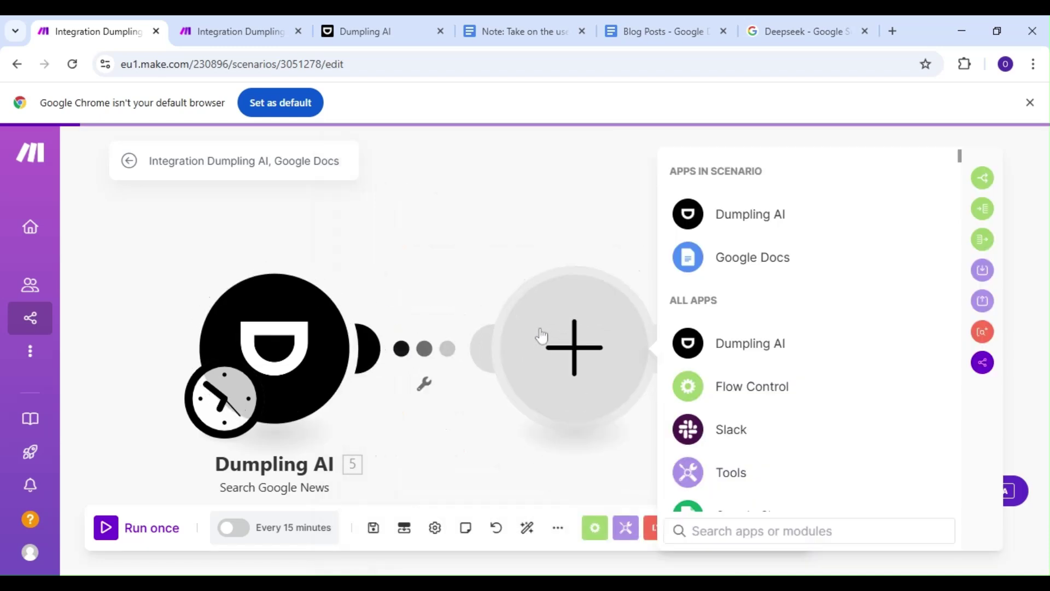
click(750, 215)
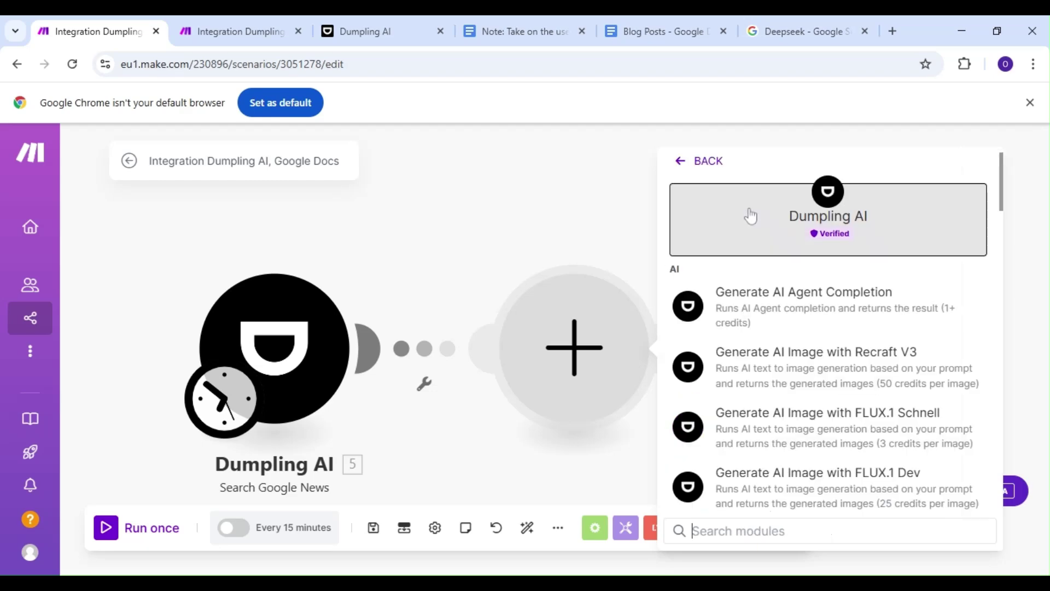
scroll(779, 343, down, 3)
scroll(778, 343, down, 4)
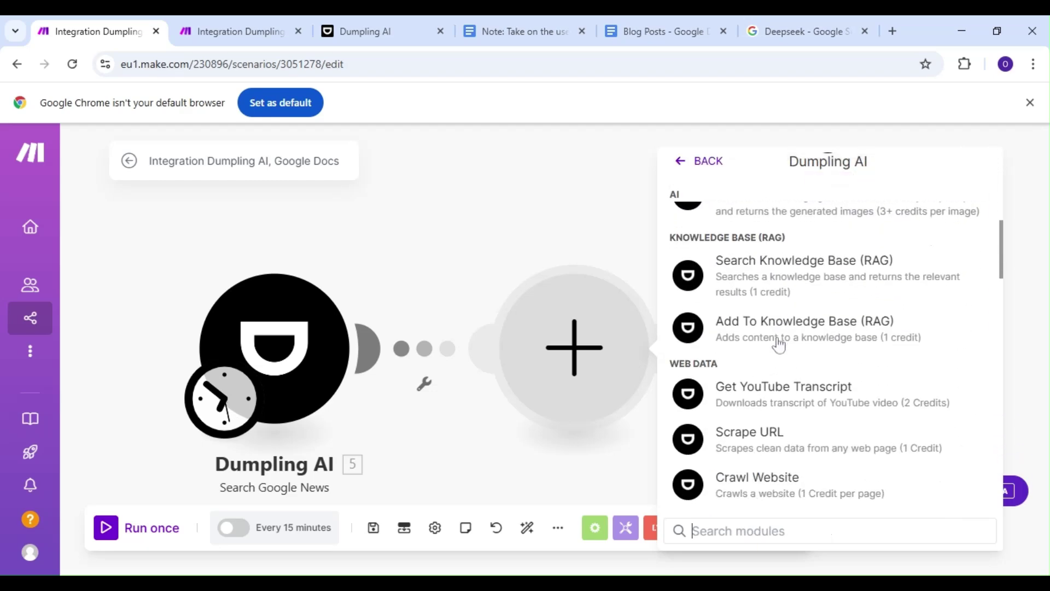
click(772, 382)
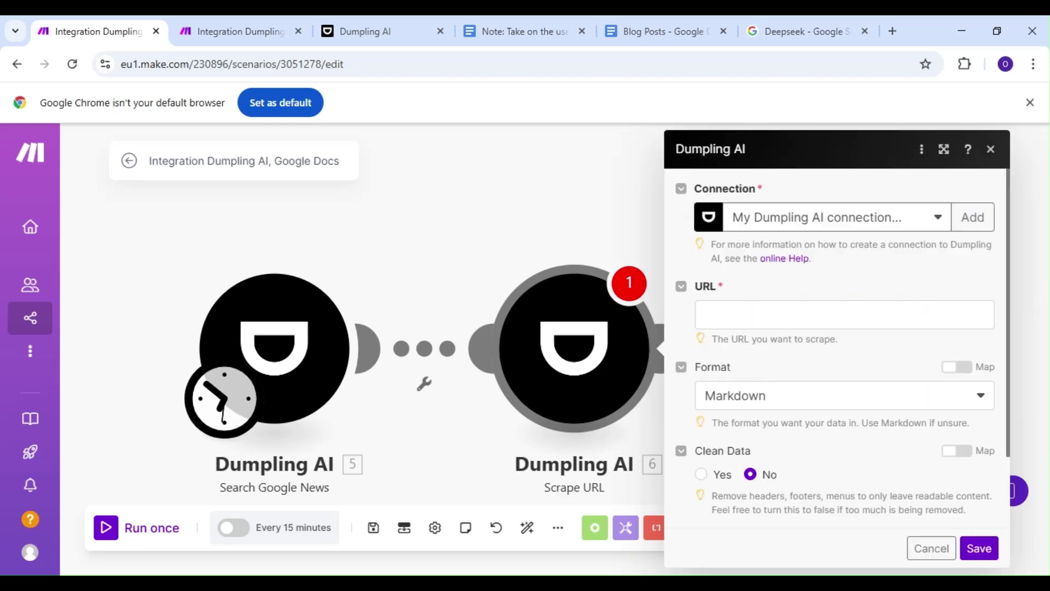
Step: Map the scraper's URL to the Link from Search Google News, enable Clean Data, and save the module
click(845, 314)
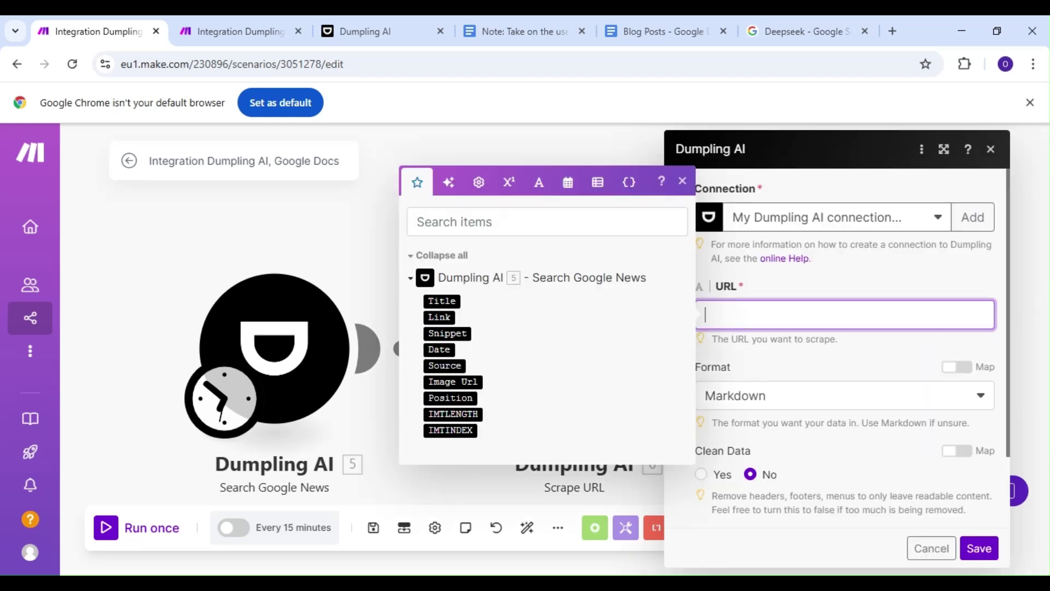
click(441, 317)
click(881, 361)
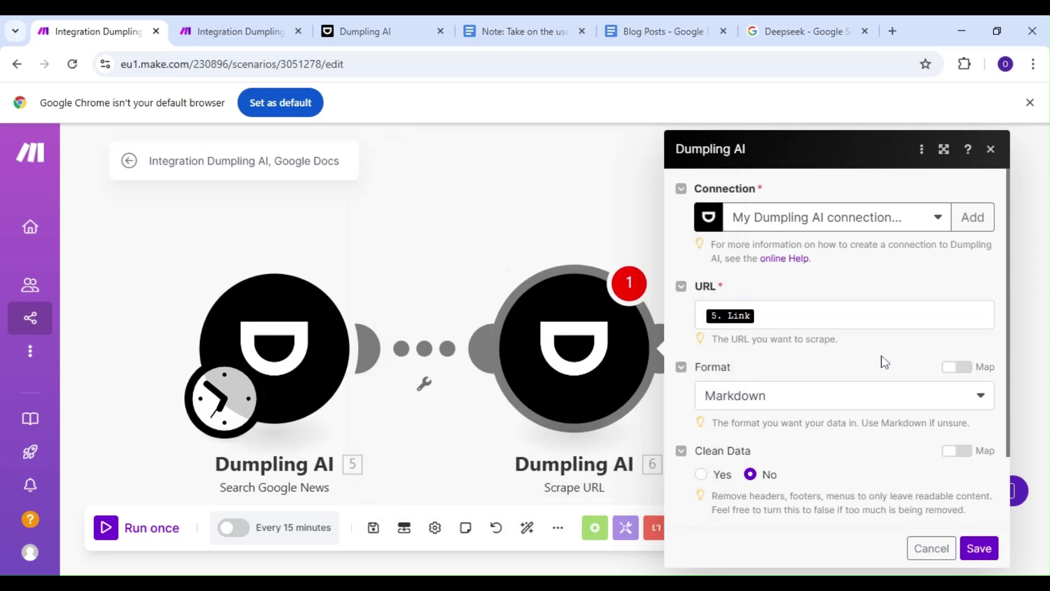
scroll(806, 373, down, 1)
click(702, 387)
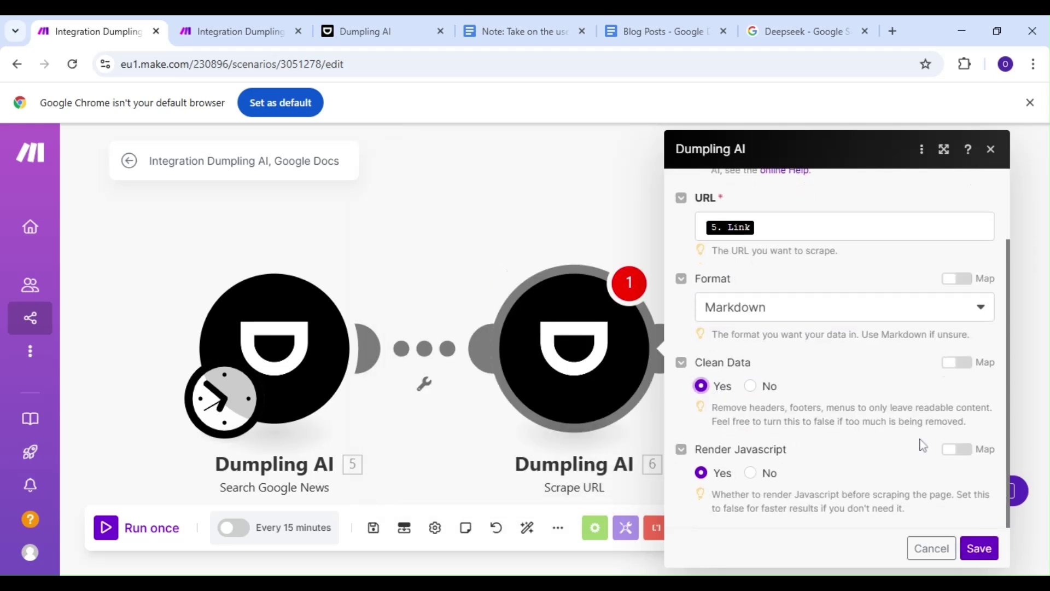
click(987, 553)
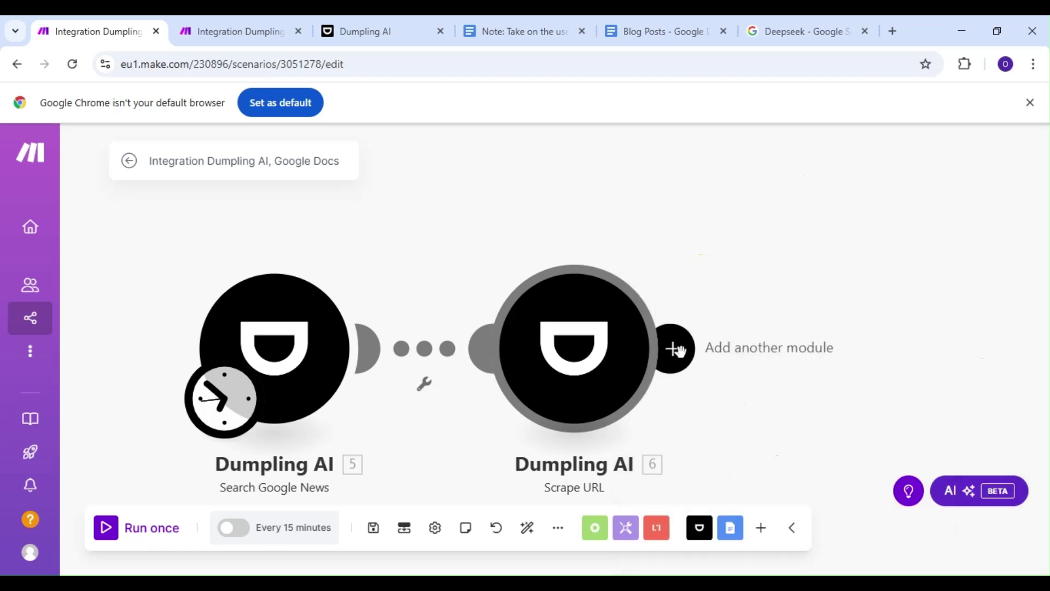
Step: Add Dumpling AI's Generate AI Agent Completion module after the Scrape URL module
click(677, 349)
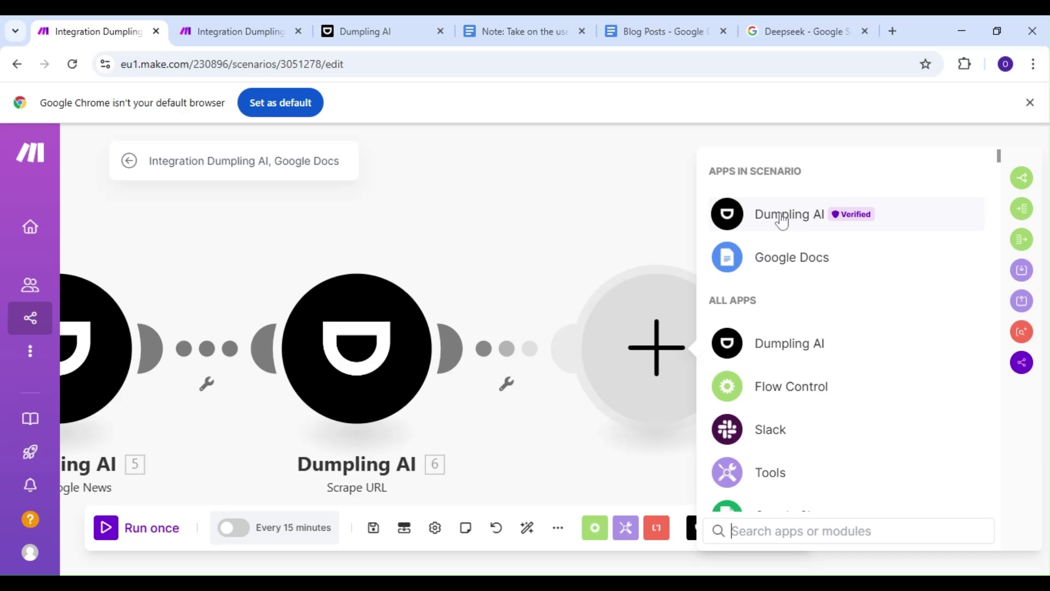
click(781, 219)
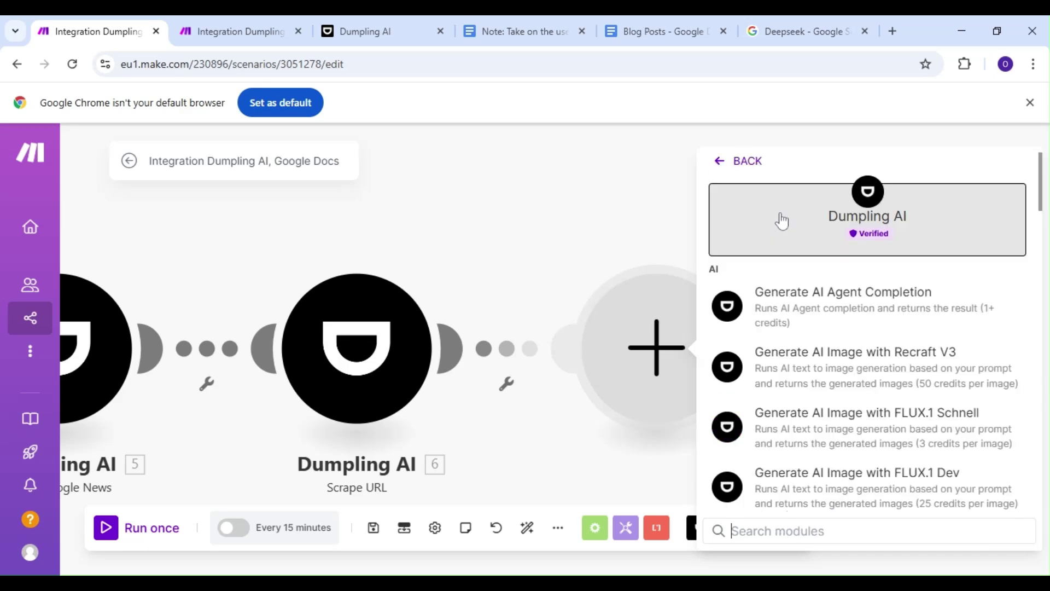
click(803, 315)
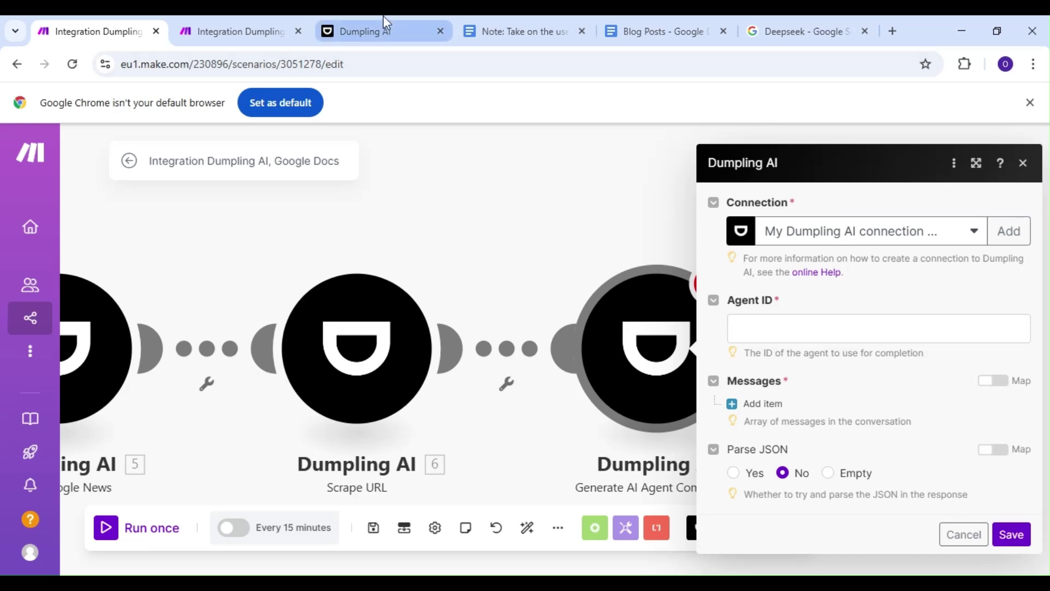
Step: Switch to Dumpling AI and create a new AI agent from scratch
click(376, 24)
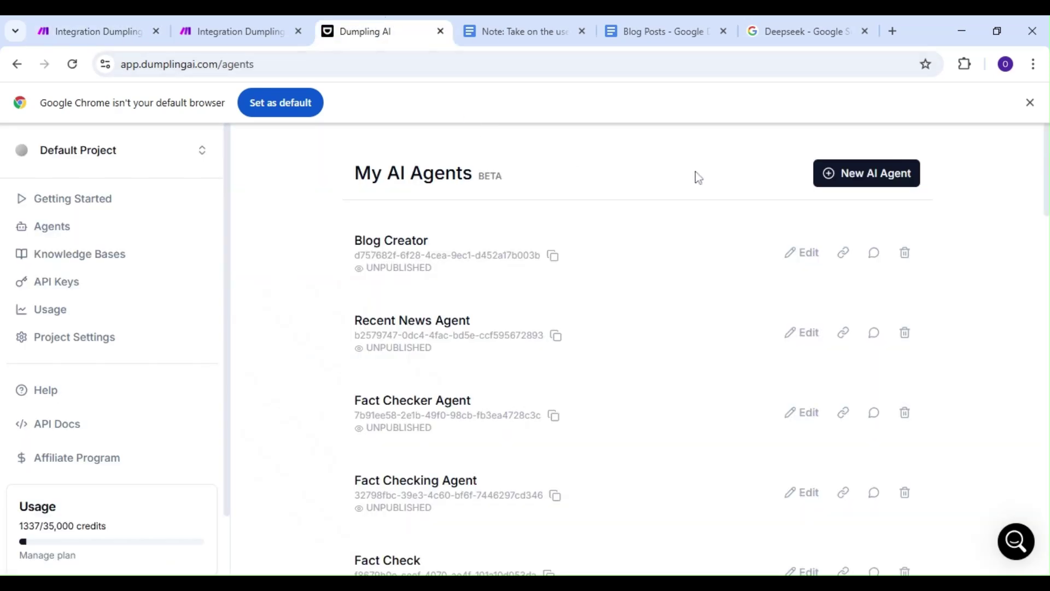
click(856, 185)
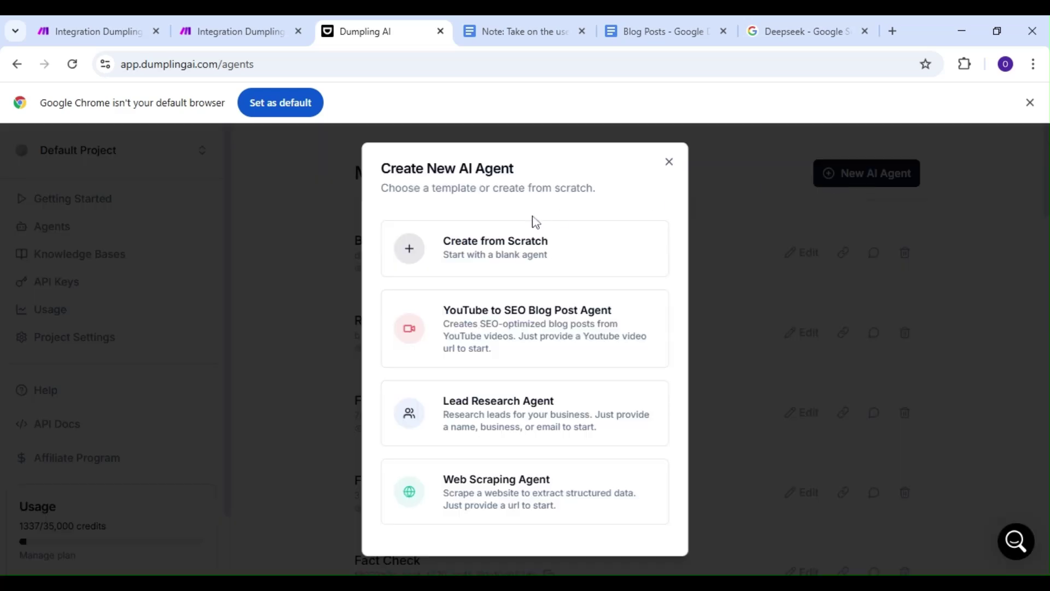
click(526, 247)
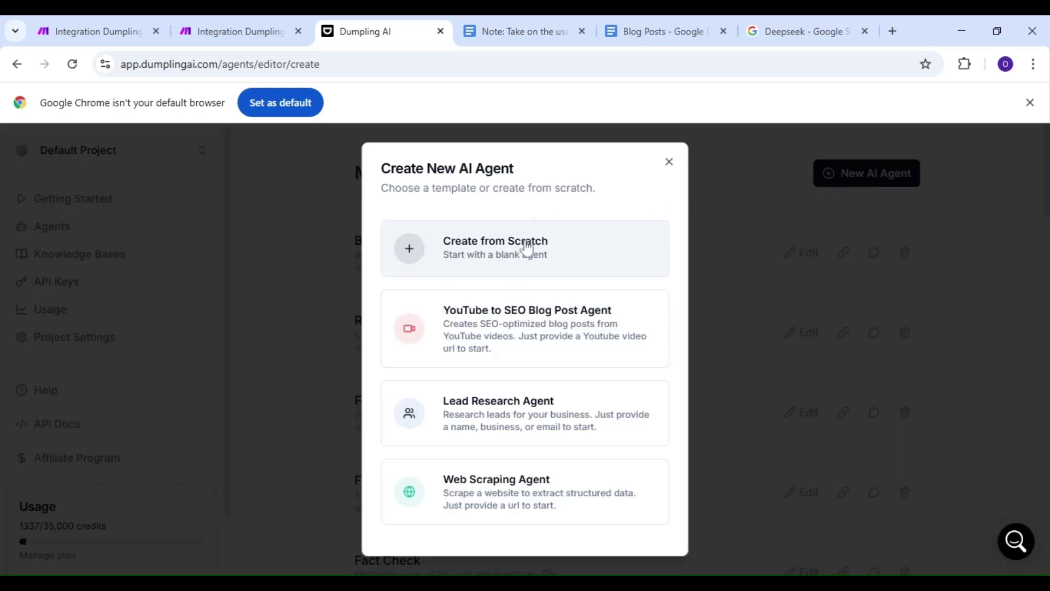
Step: Name the agent "Blog Post Creator" and describe it as "An agent that creates blog posts from recent news."
click(440, 269)
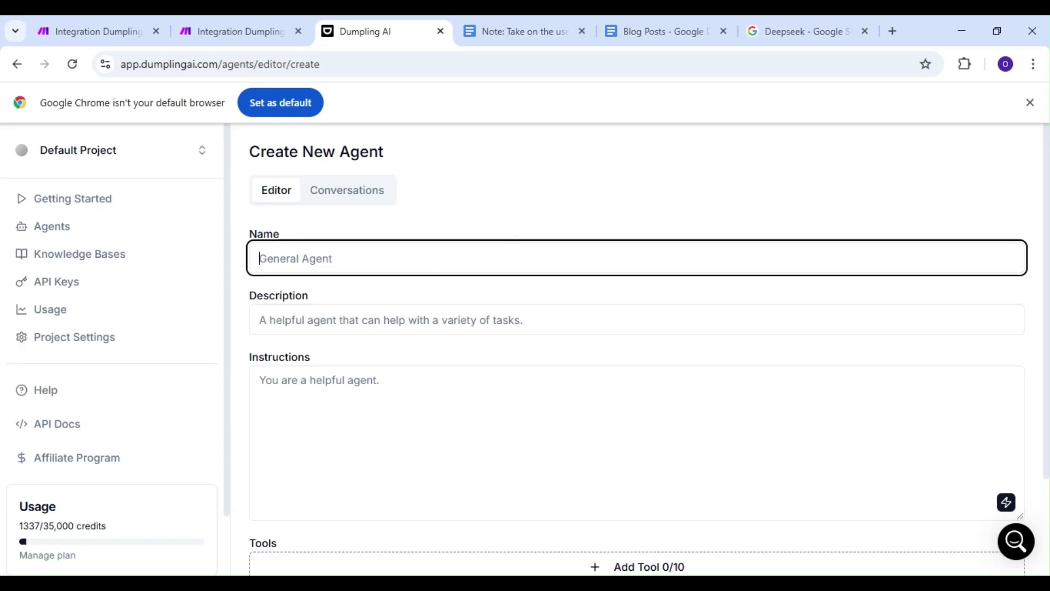
text(Blog Post Creator)
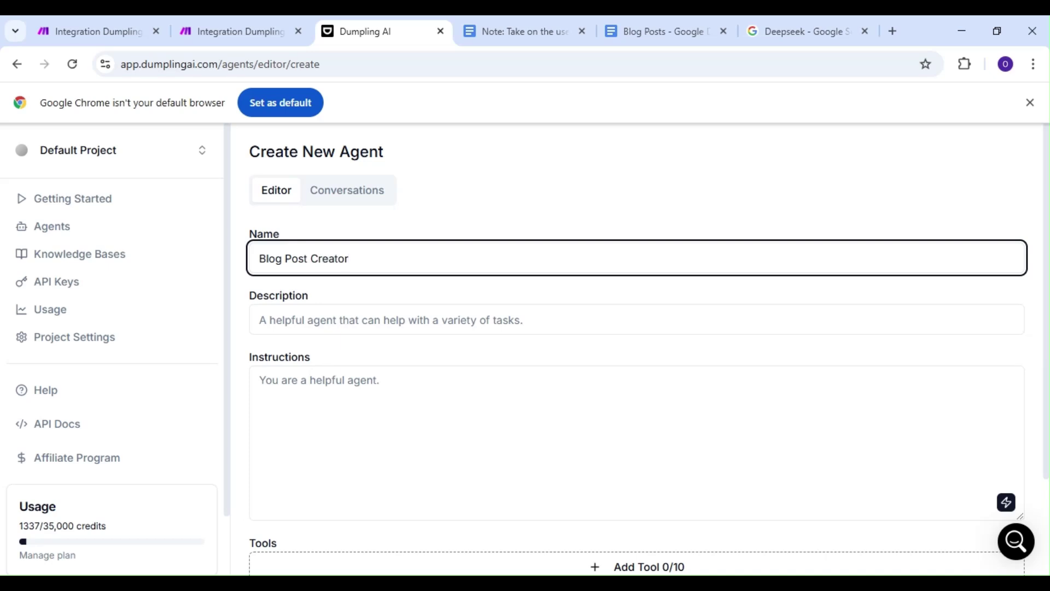
click(382, 320)
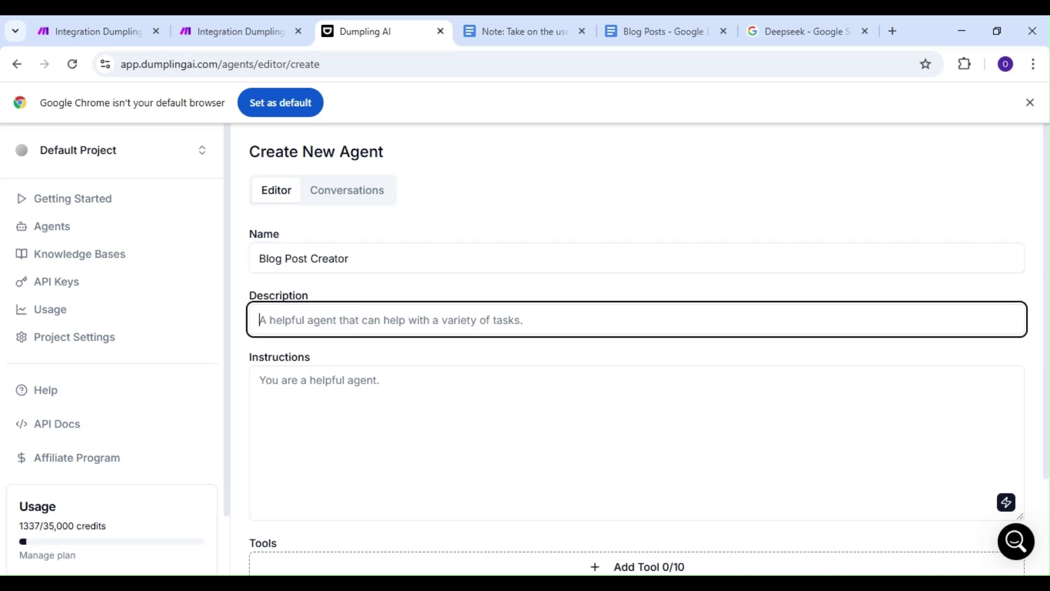
text(An age)
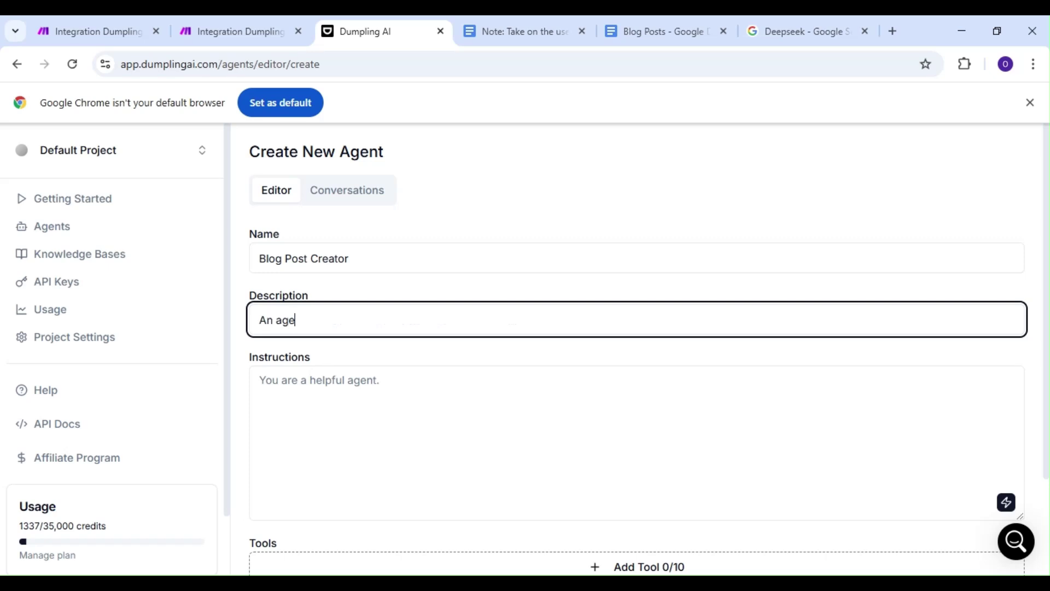
text(nt that creates)
key(Down)
key(Return)
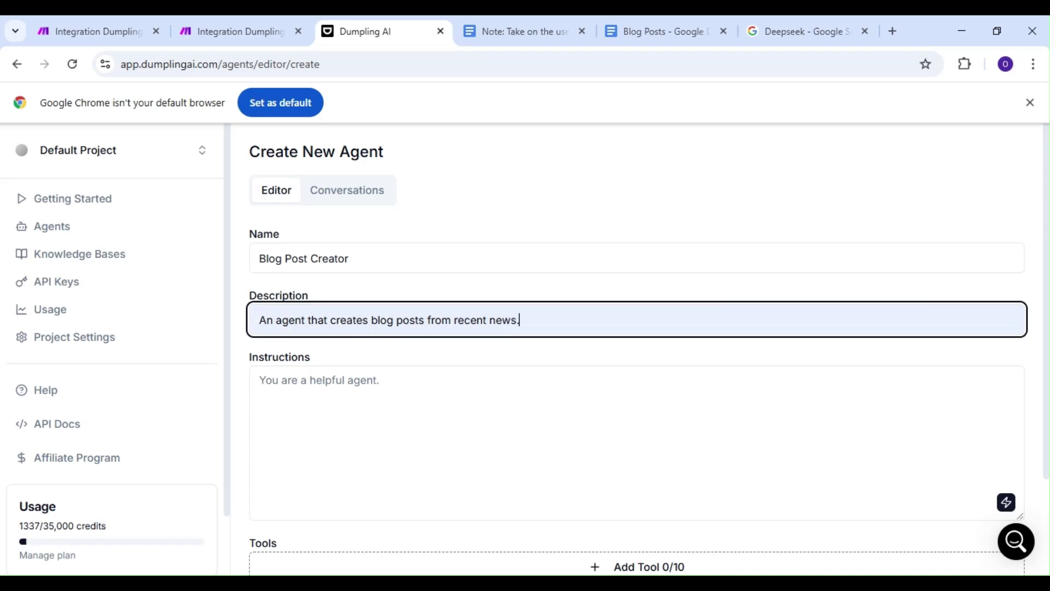
Step: Copy the full blog-writing prompt from Tab 14 of the Google Docs note into the agent's instructions and save the agent
click(515, 33)
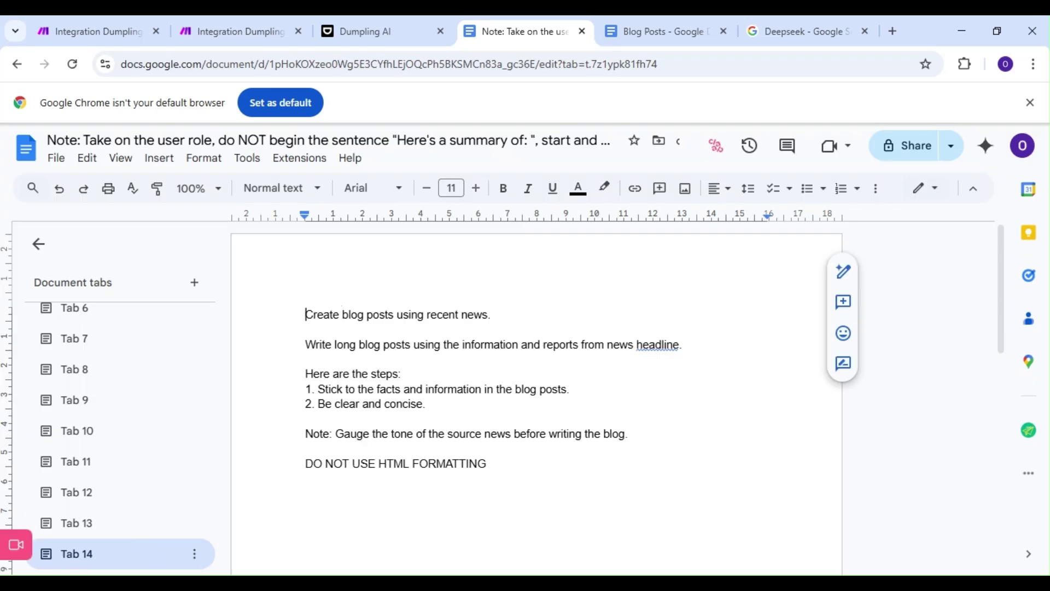
drag(305, 314, 488, 463)
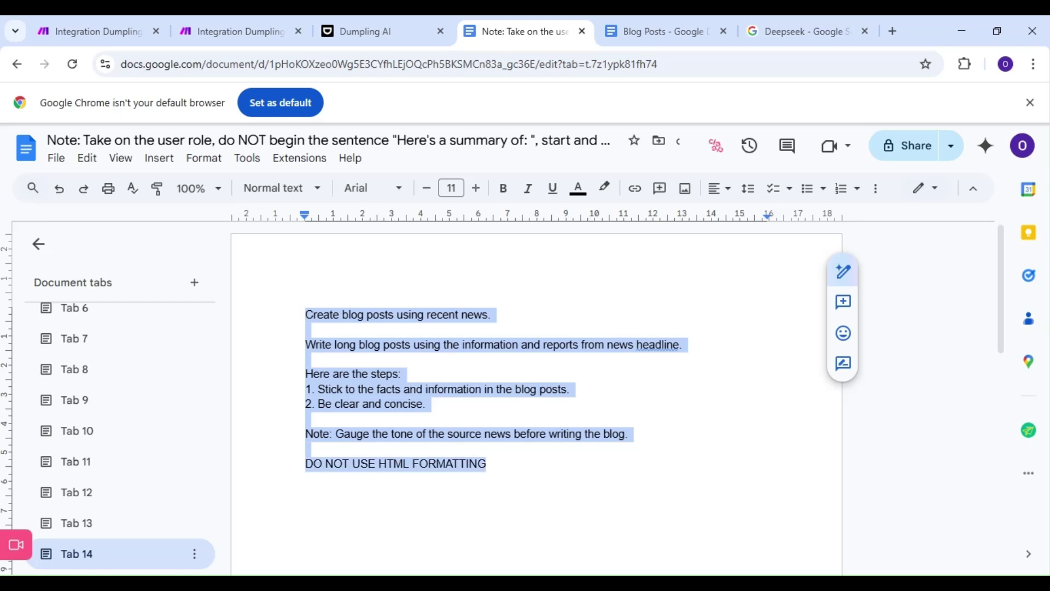
right_click(465, 405)
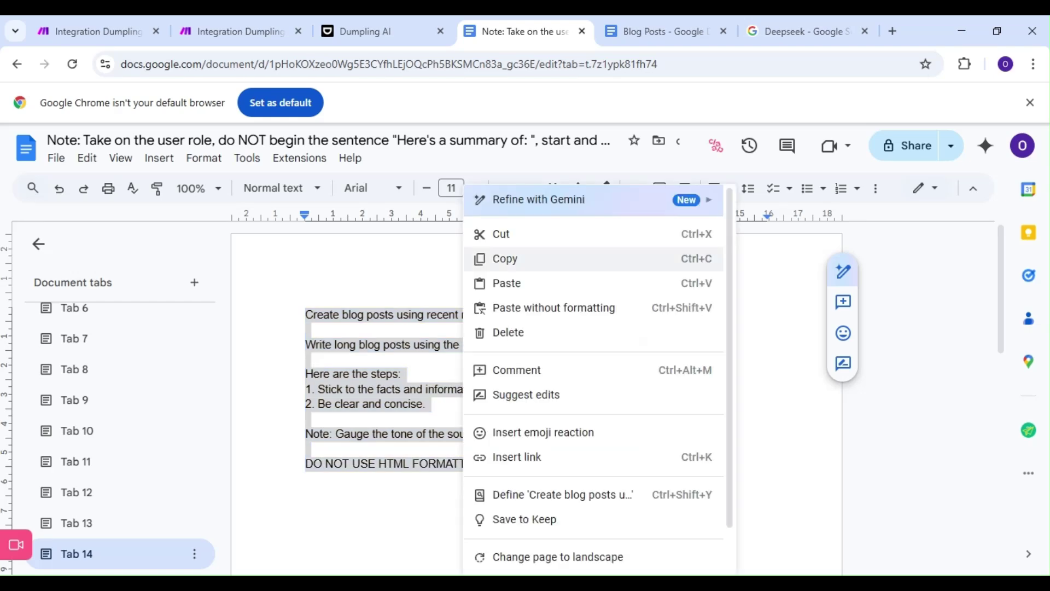
click(507, 264)
click(378, 31)
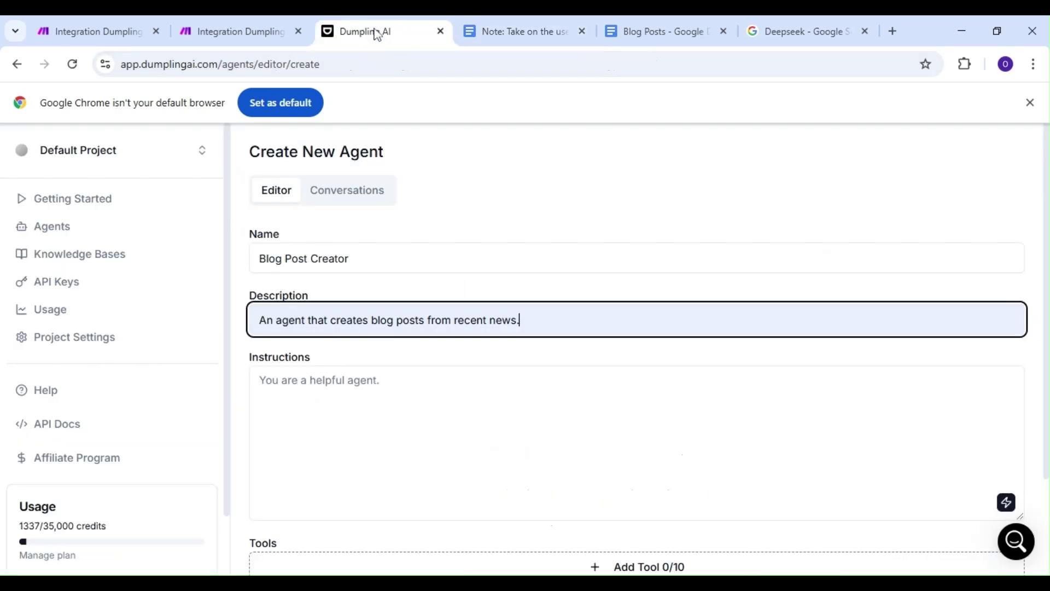
click(259, 380)
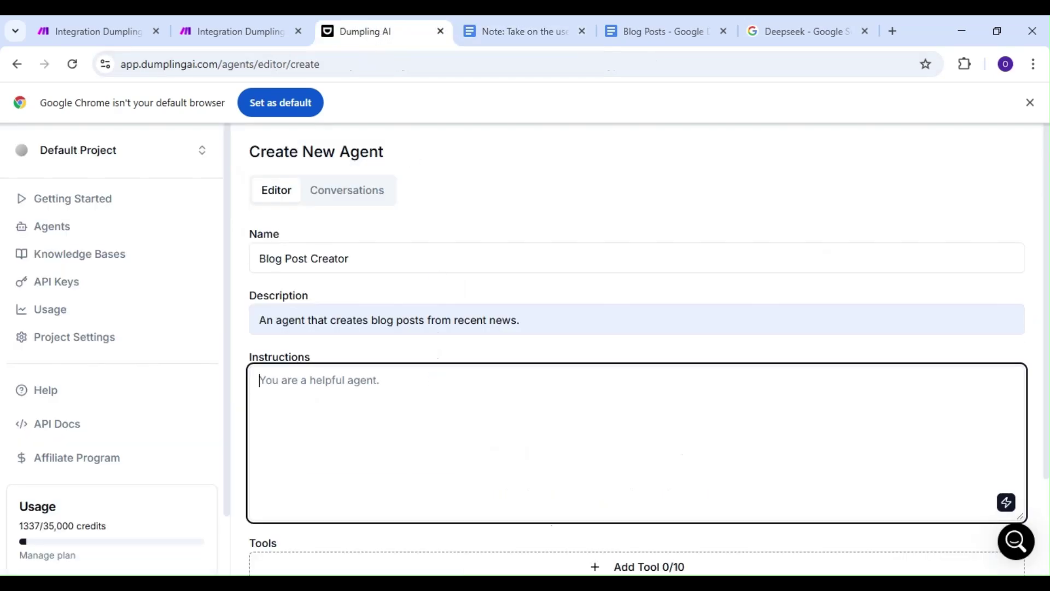
key(ctrl+v)
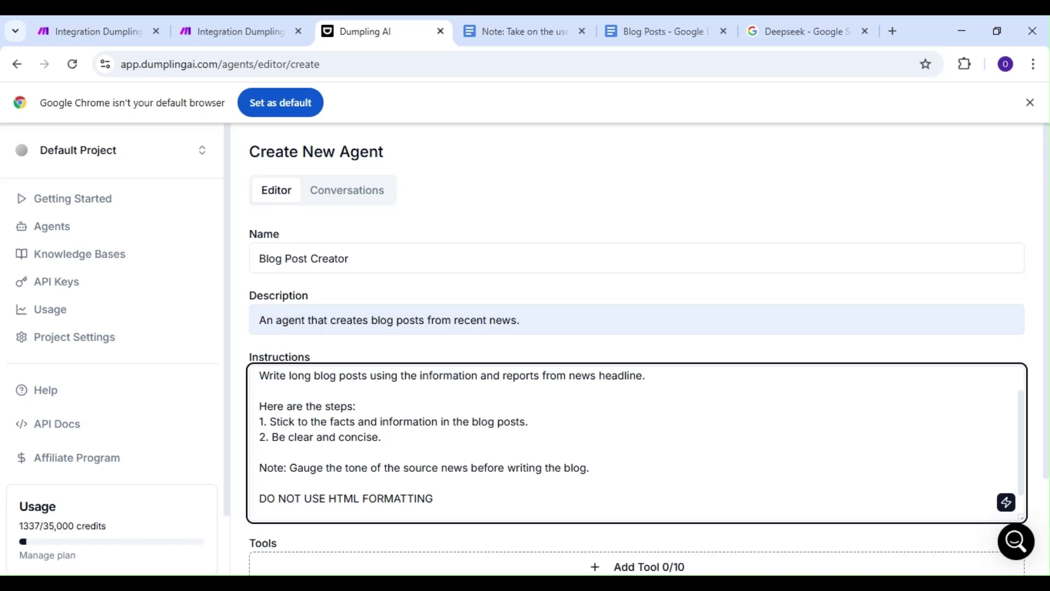
scroll(825, 343, down, 4)
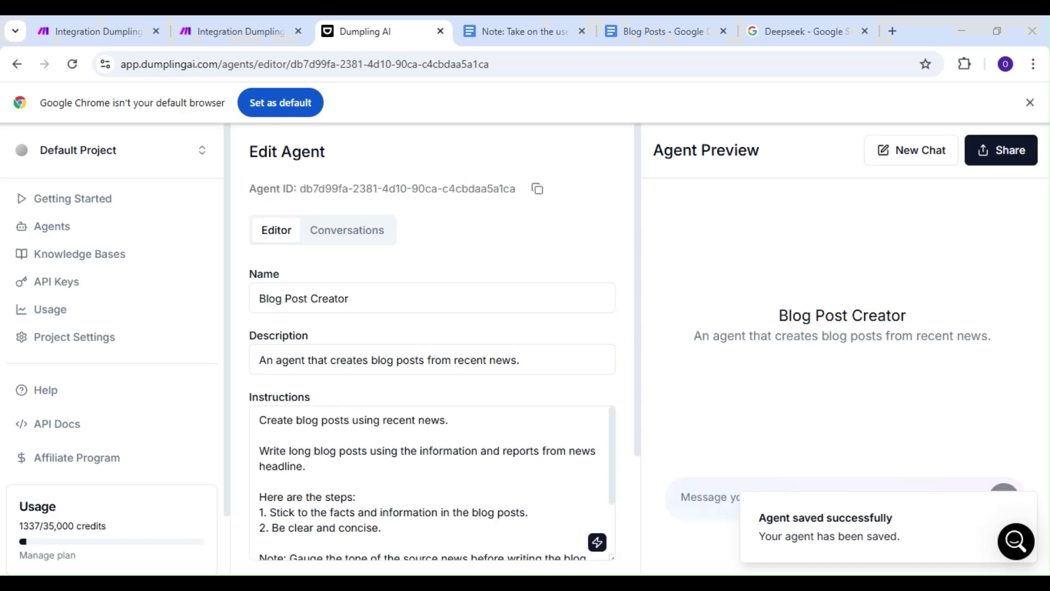
Step: Add the Scrape URL tool to the Blog Post Creator agent
scroll(432, 482, down, 2)
scroll(618, 389, down, 3)
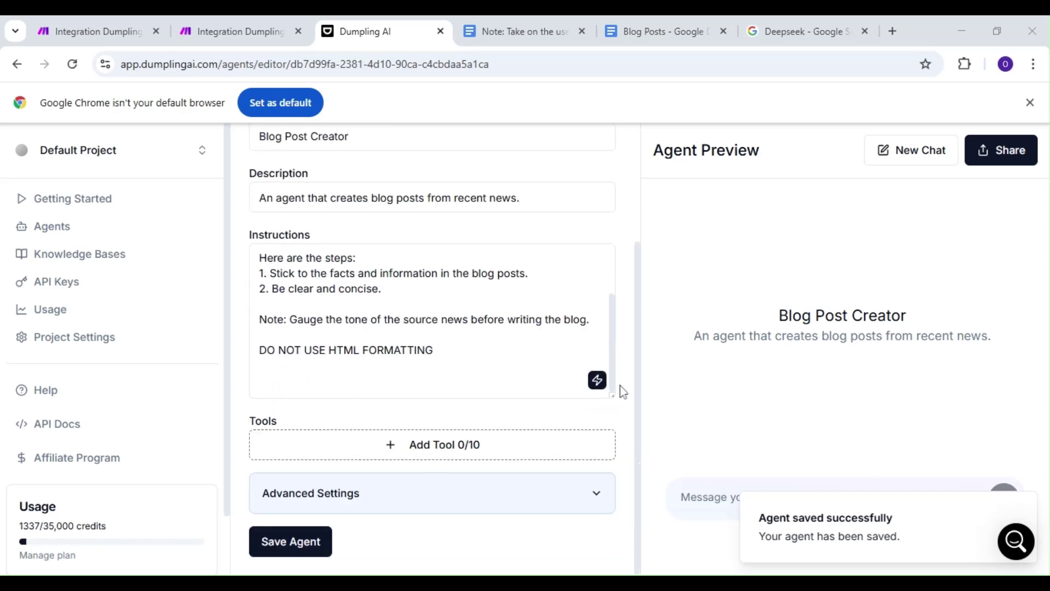
click(483, 453)
click(331, 321)
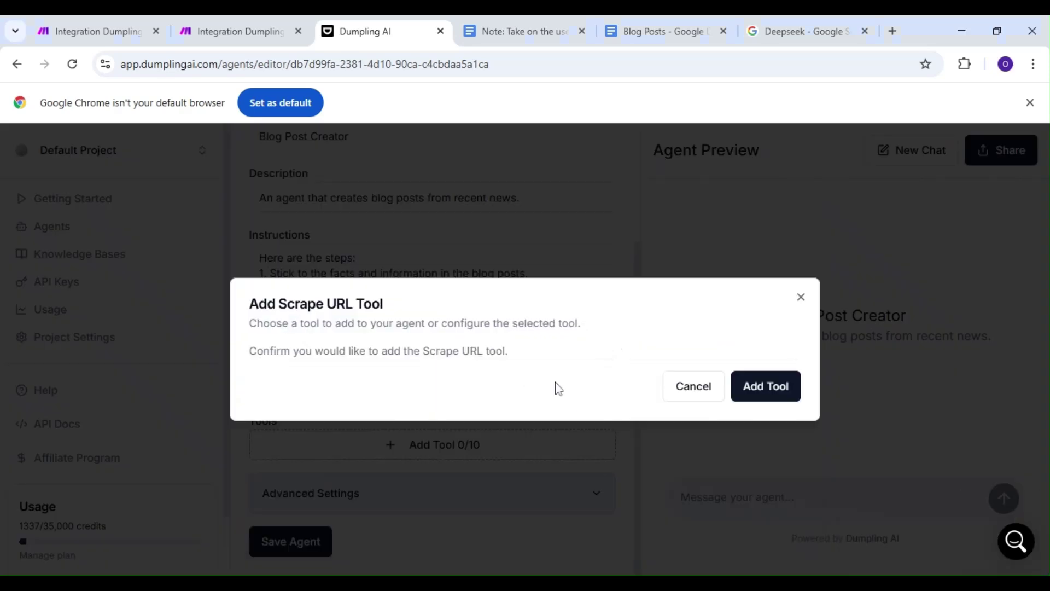
click(796, 400)
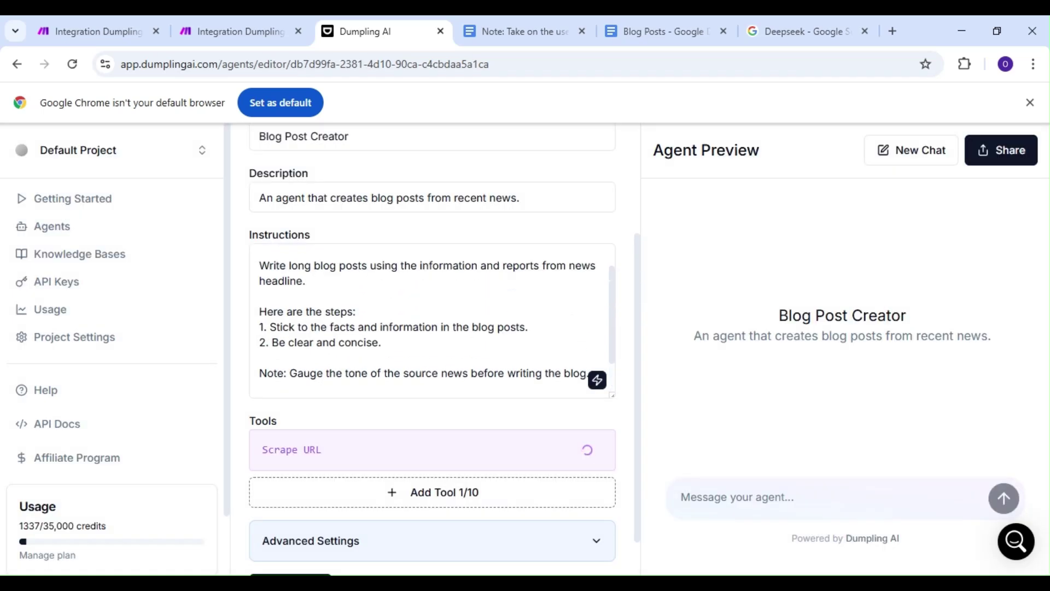
Step: Add the Search Google News tool with its default usage description to the agent, and save the agent
click(515, 503)
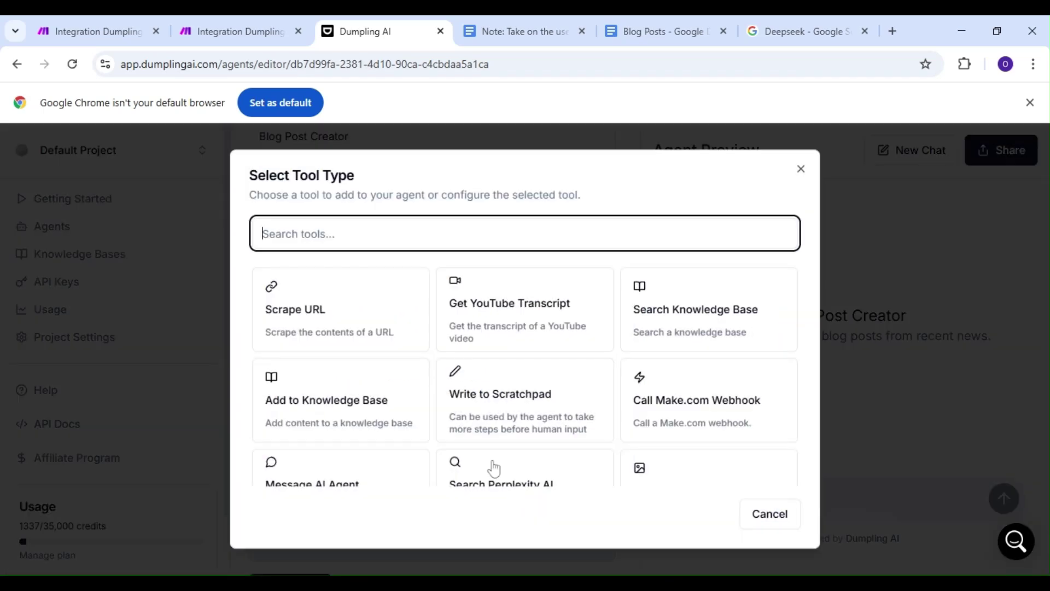
scroll(492, 466, down, 5)
click(374, 448)
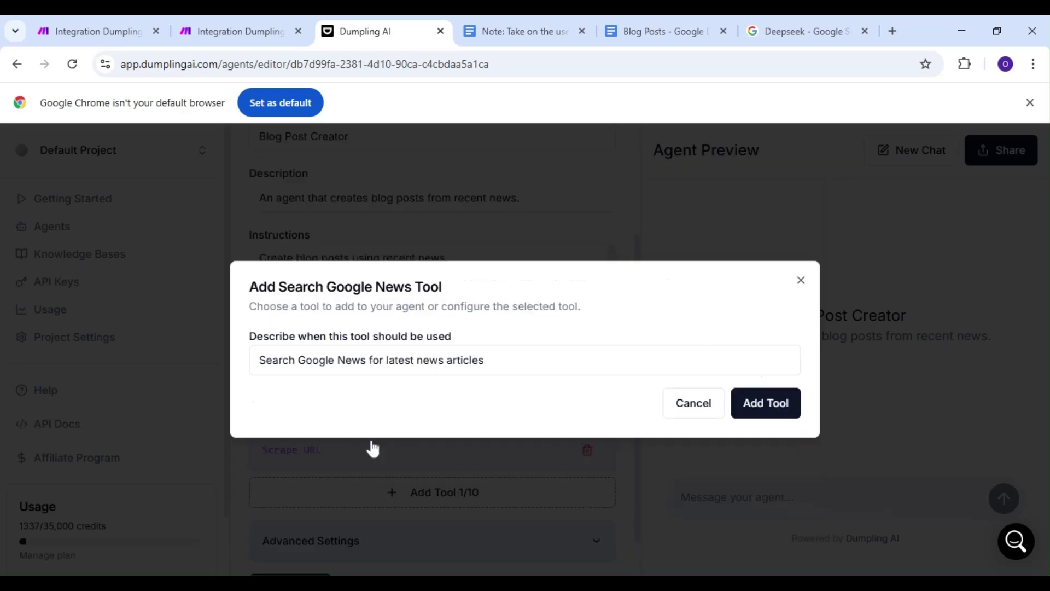
click(779, 403)
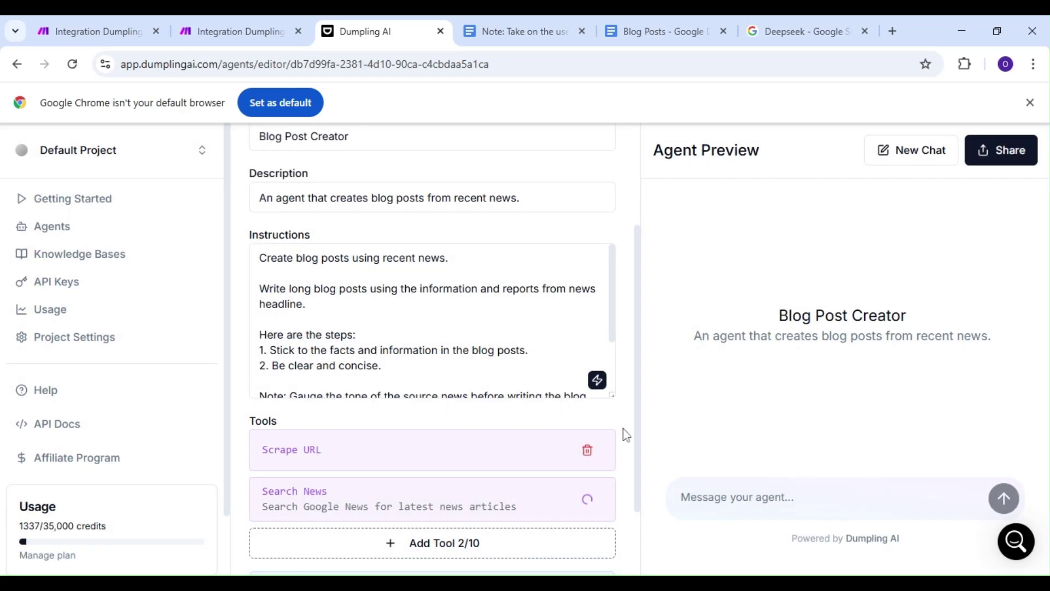
scroll(622, 428, down, 3)
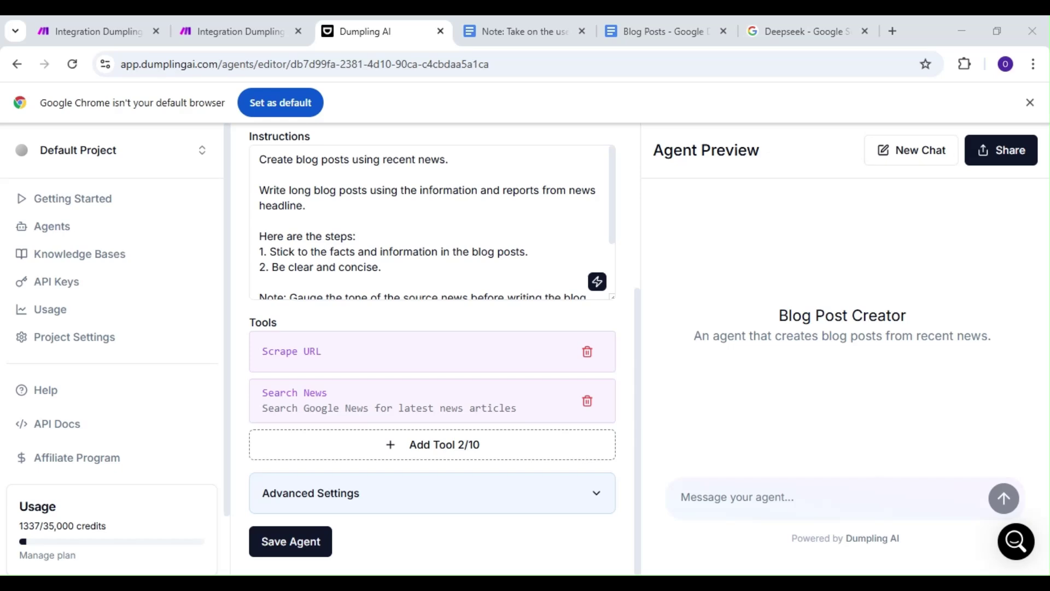
click(317, 548)
click(317, 547)
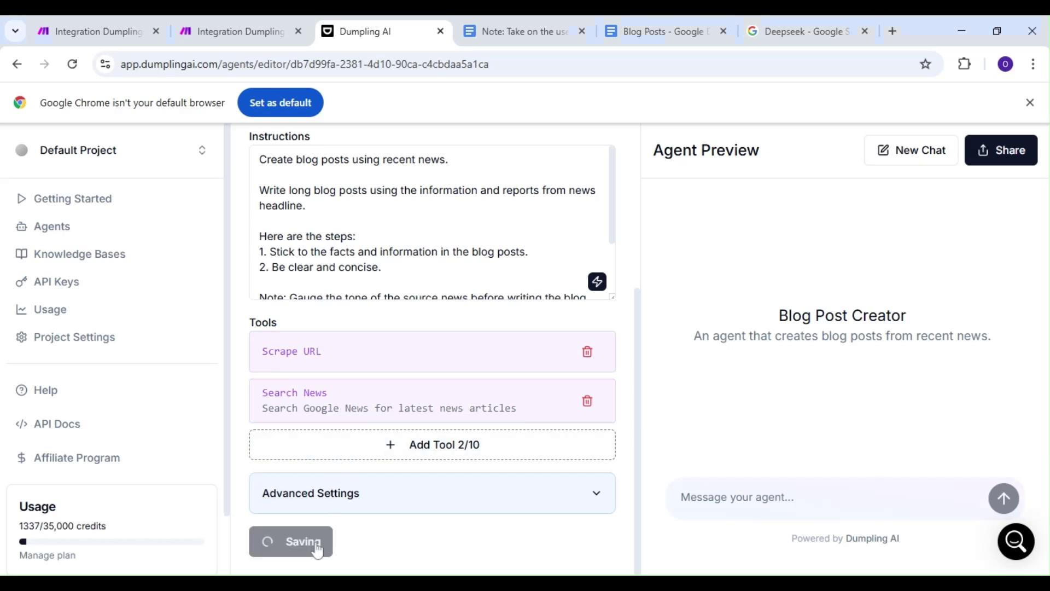
Step: Copy the new agent's ID into the Agent ID of the Generate AI Agent Completion module in Make
scroll(481, 426, up, 5)
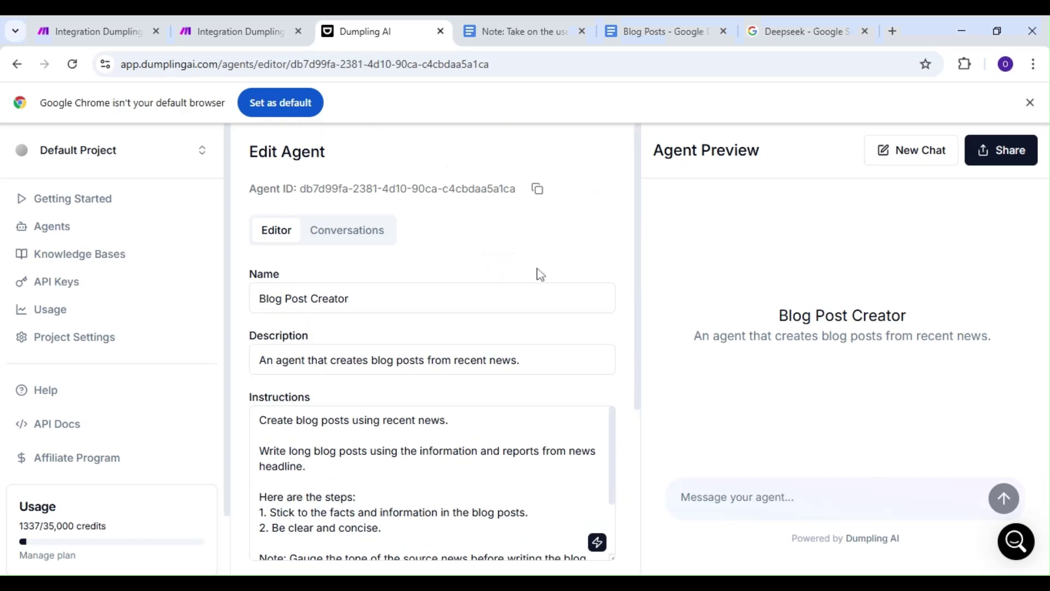
click(538, 192)
click(117, 33)
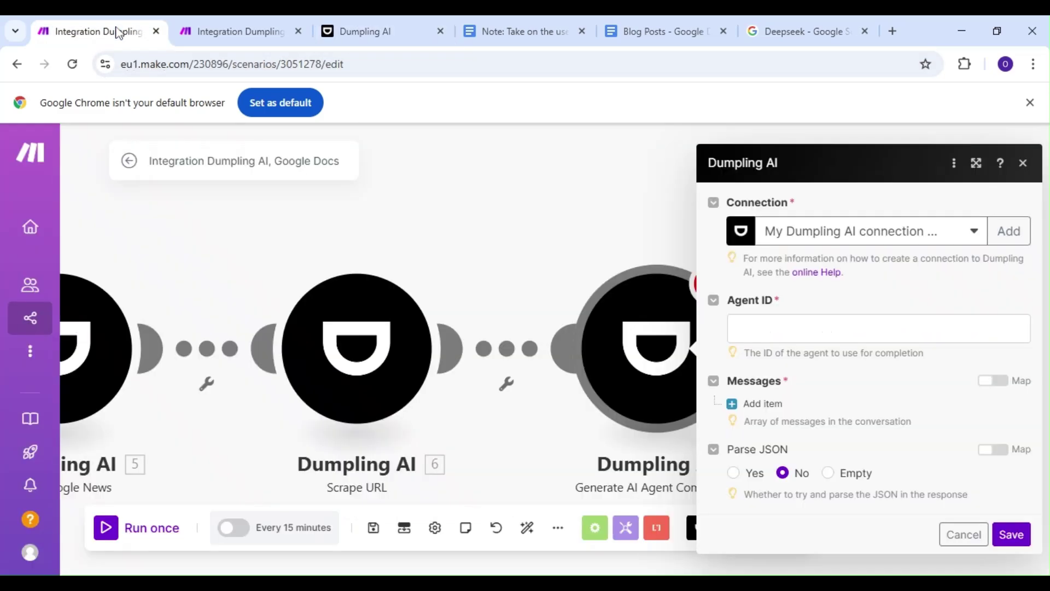
click(787, 328)
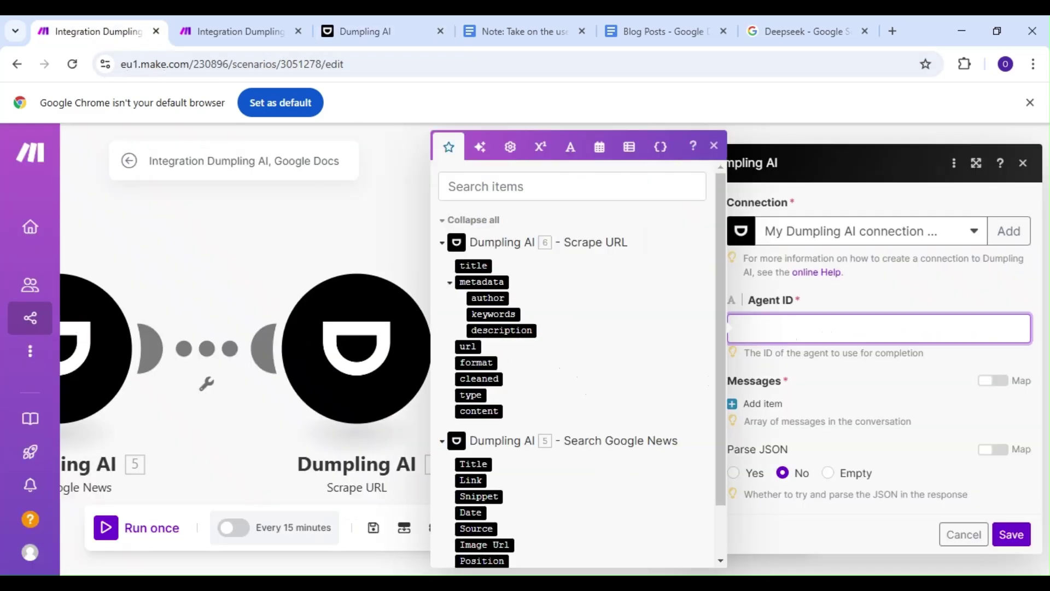
key(ctrl+v)
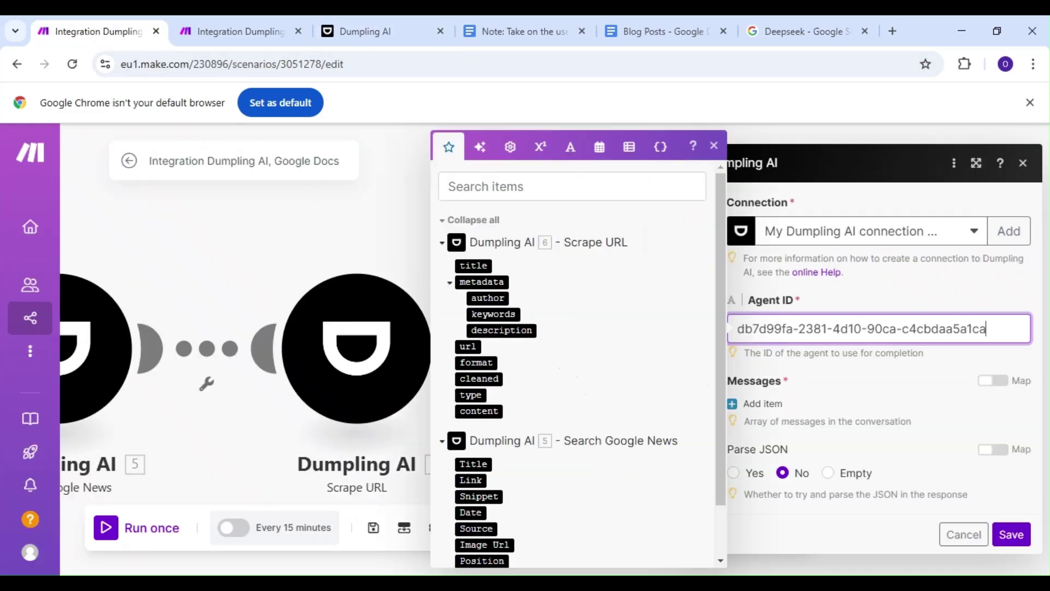
Step: Add a message with role User and the Scrape URL content as its content, set Parse JSON to Yes, and save the module
click(807, 409)
click(762, 403)
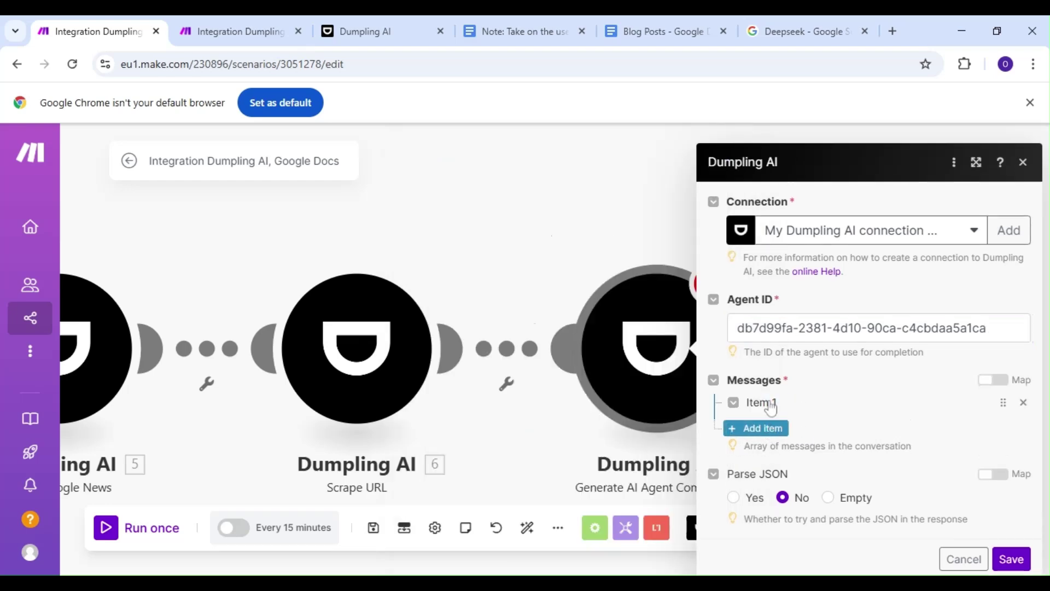
click(864, 449)
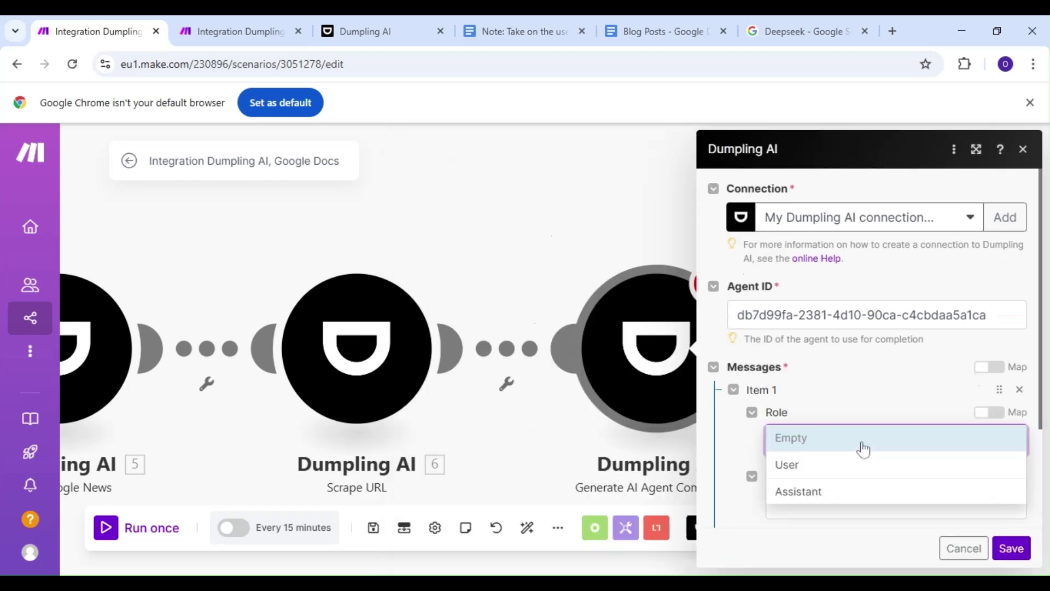
click(813, 465)
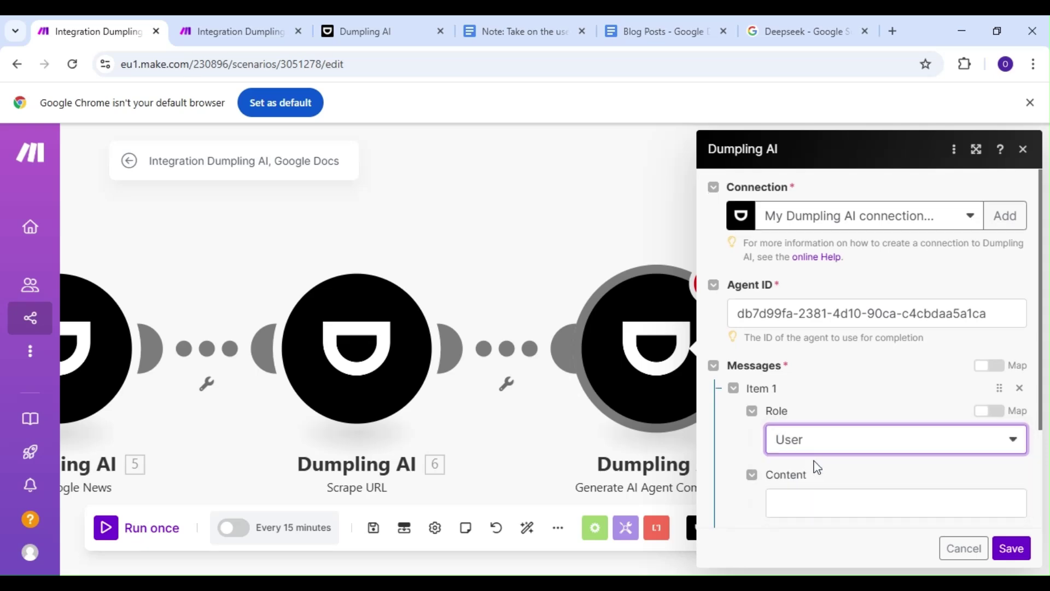
scroll(817, 484, down, 3)
click(832, 361)
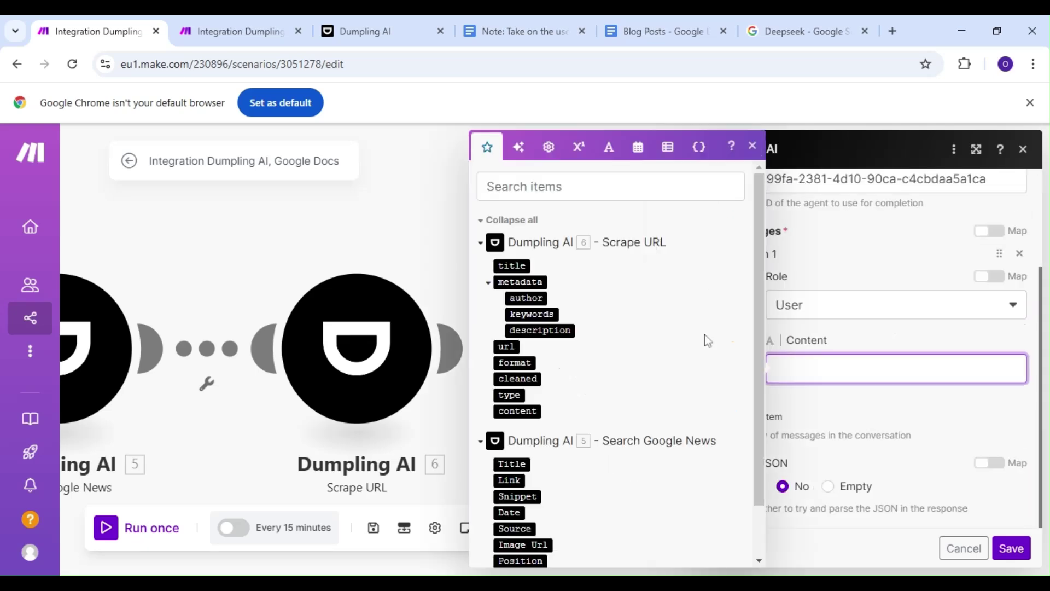
click(517, 410)
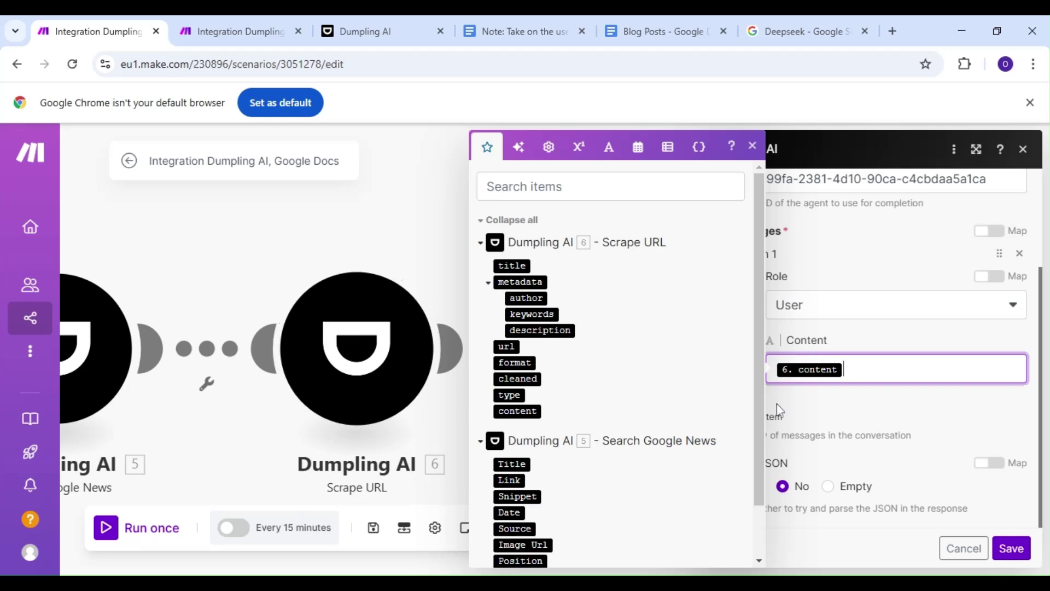
click(733, 486)
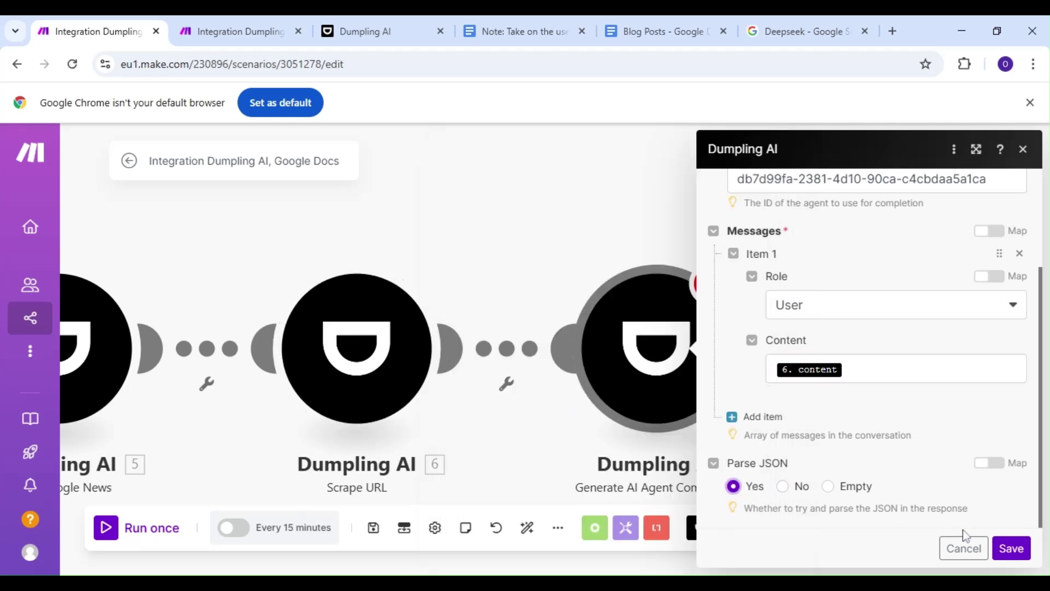
click(1011, 549)
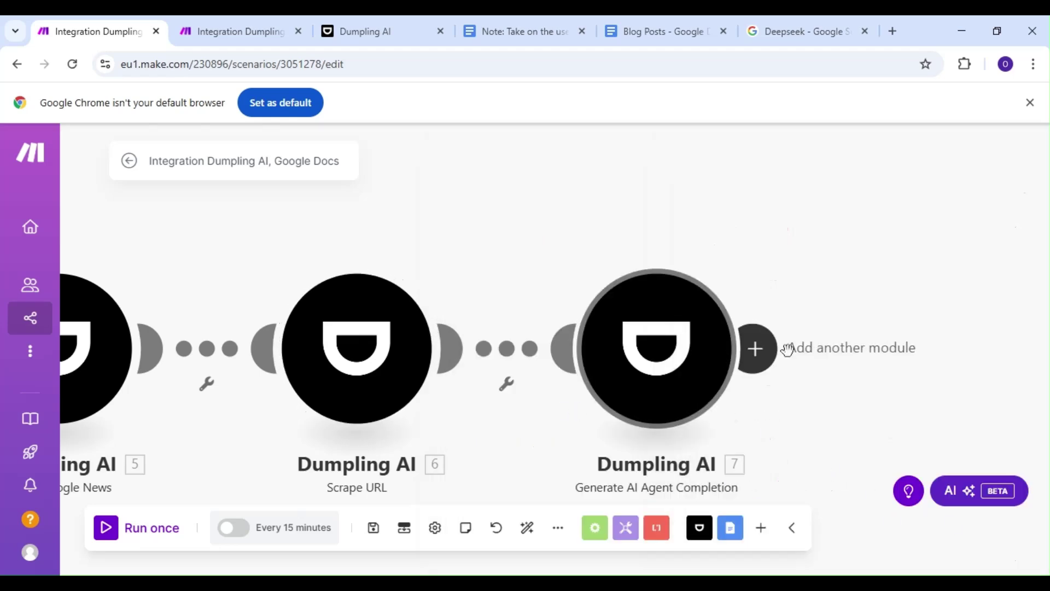
Step: Add a Google Docs Create a Document from a Template module after the Generate AI Agent Completion module
click(758, 348)
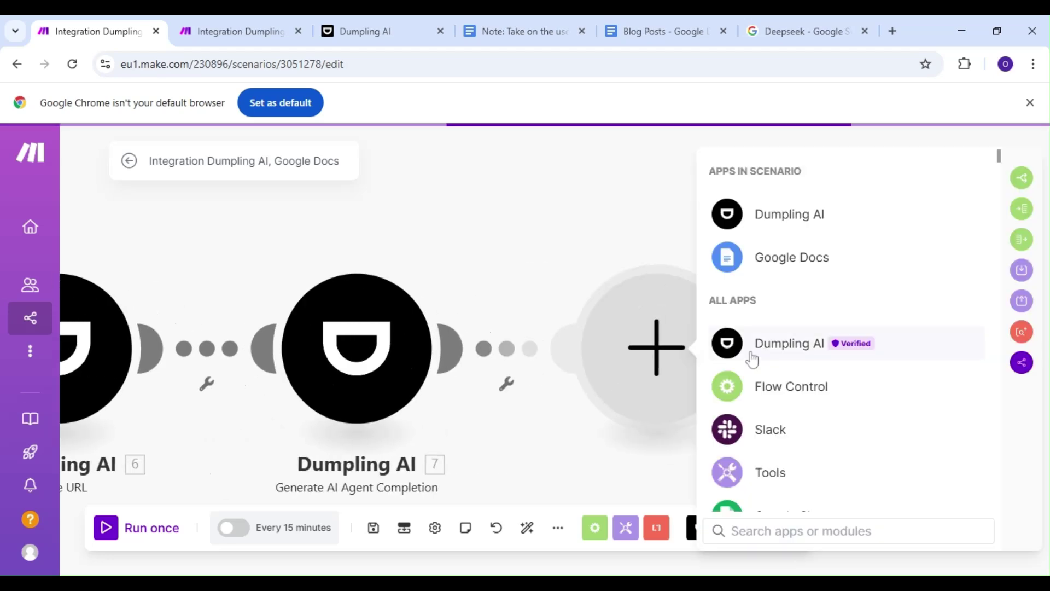
click(772, 267)
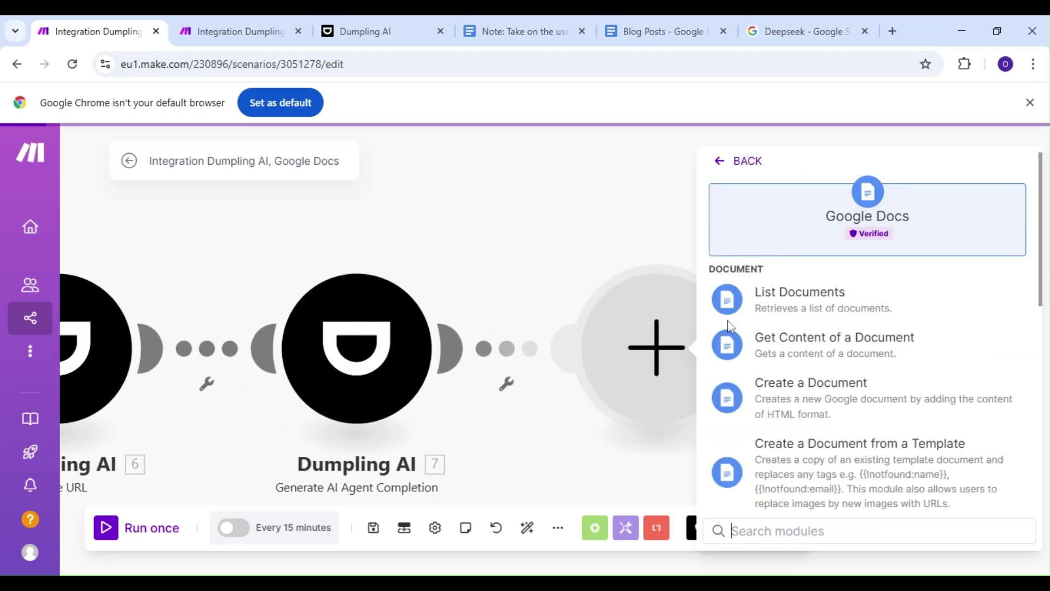
scroll(788, 371, down, 3)
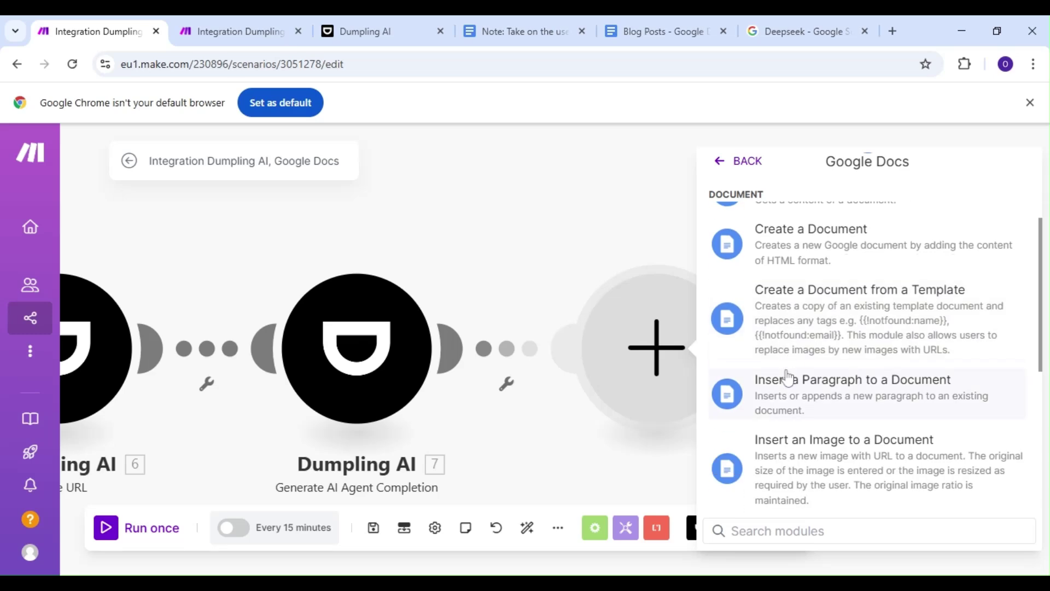
click(809, 345)
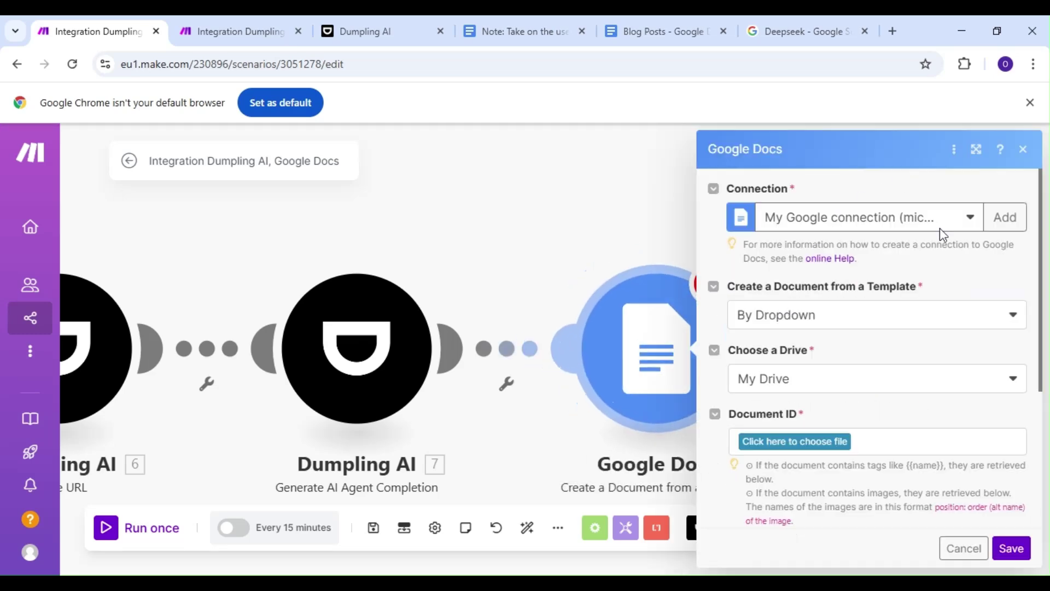
Step: Switch the Google Docs module to the other Google connection and choose Blog Posts in My Drive as the template document
click(939, 228)
click(919, 270)
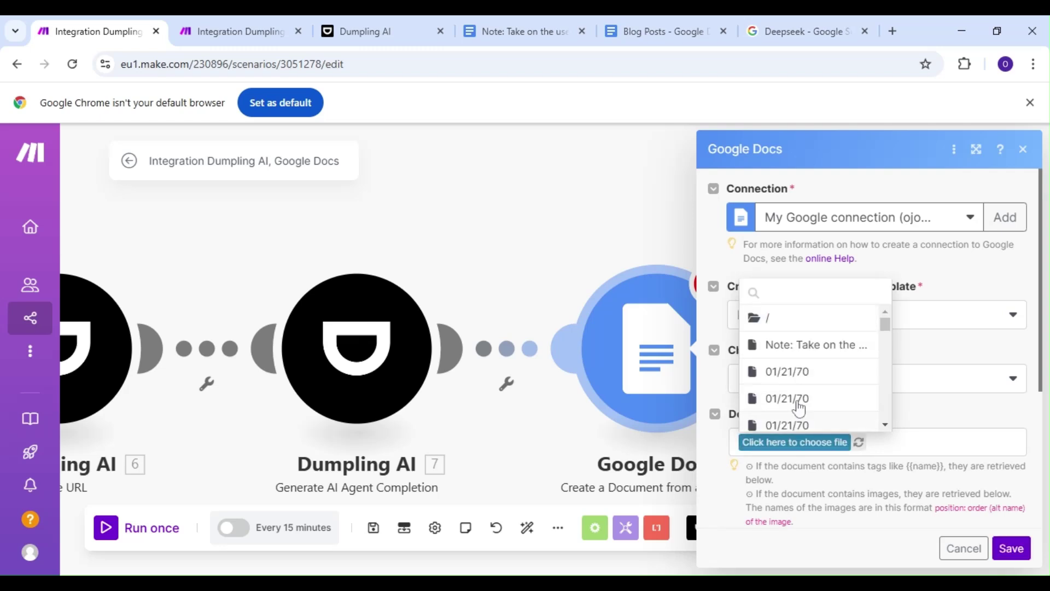
scroll(799, 399, down, 4)
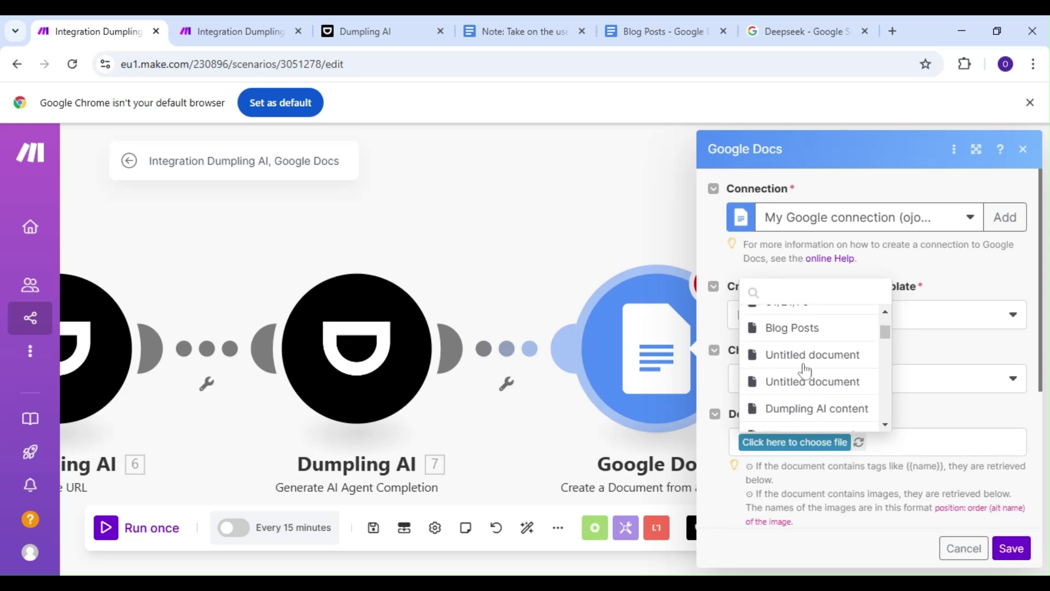
click(801, 329)
scroll(816, 443, down, 1)
scroll(818, 445, down, 2)
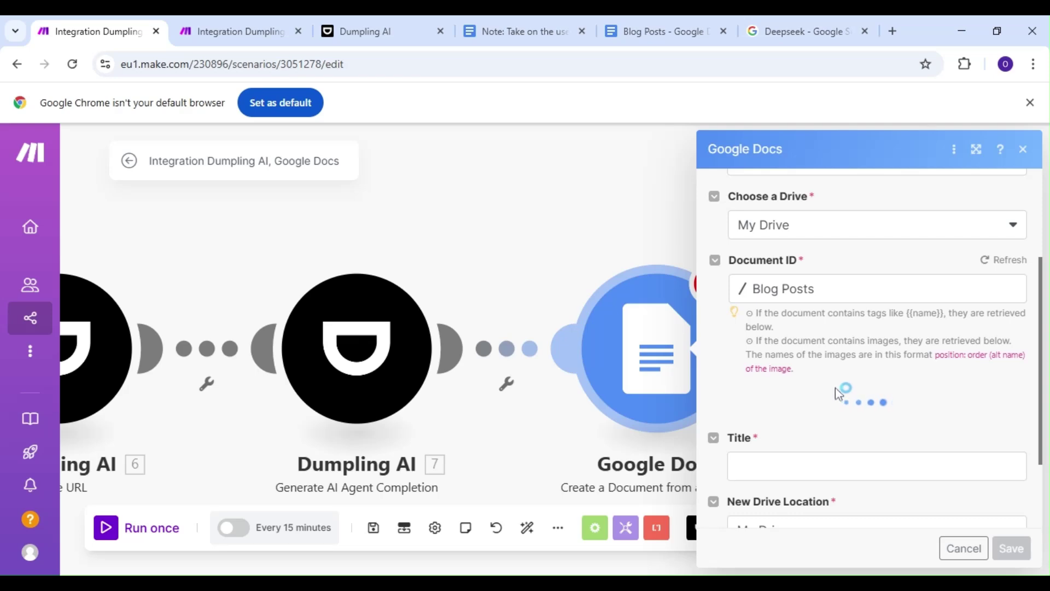
scroll(820, 356, down, 3)
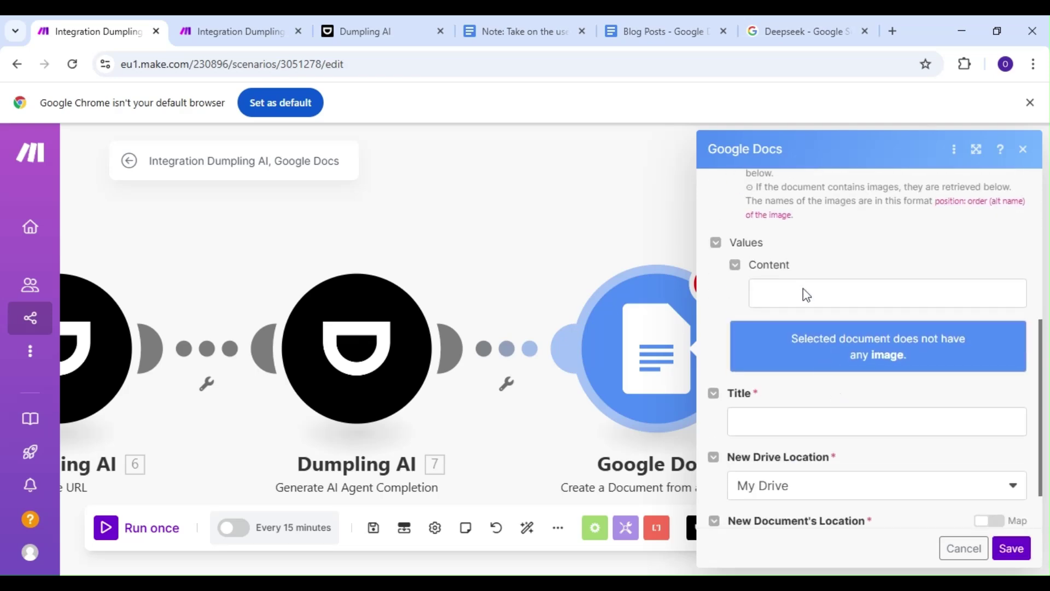
Step: Switch to the Blog Posts template in Google Docs and check its {{Content}} placeholder
click(659, 23)
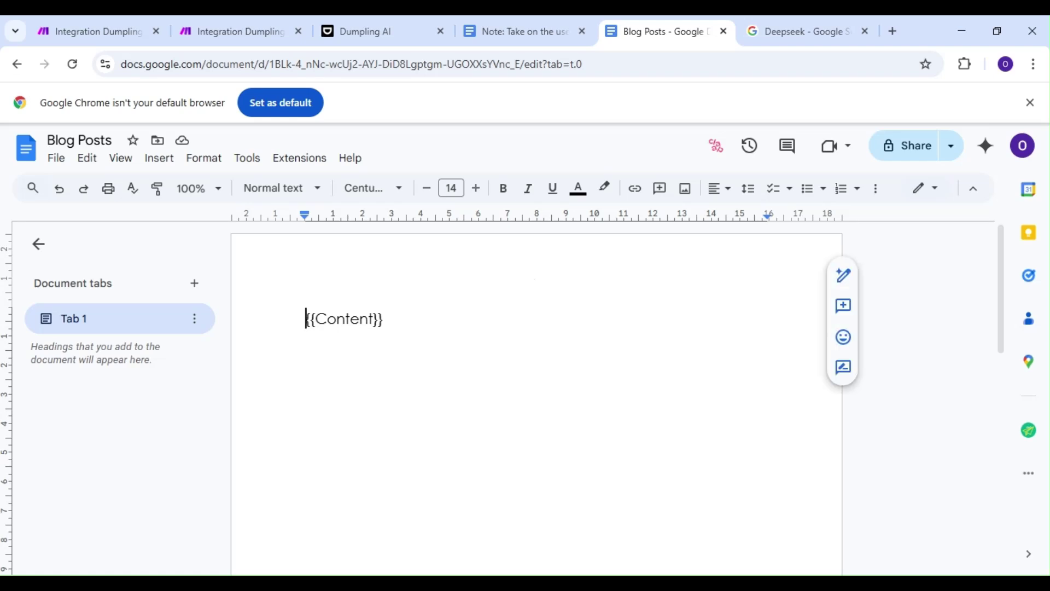
key(shift+Right)
key(shift+Right)
key(shift+End)
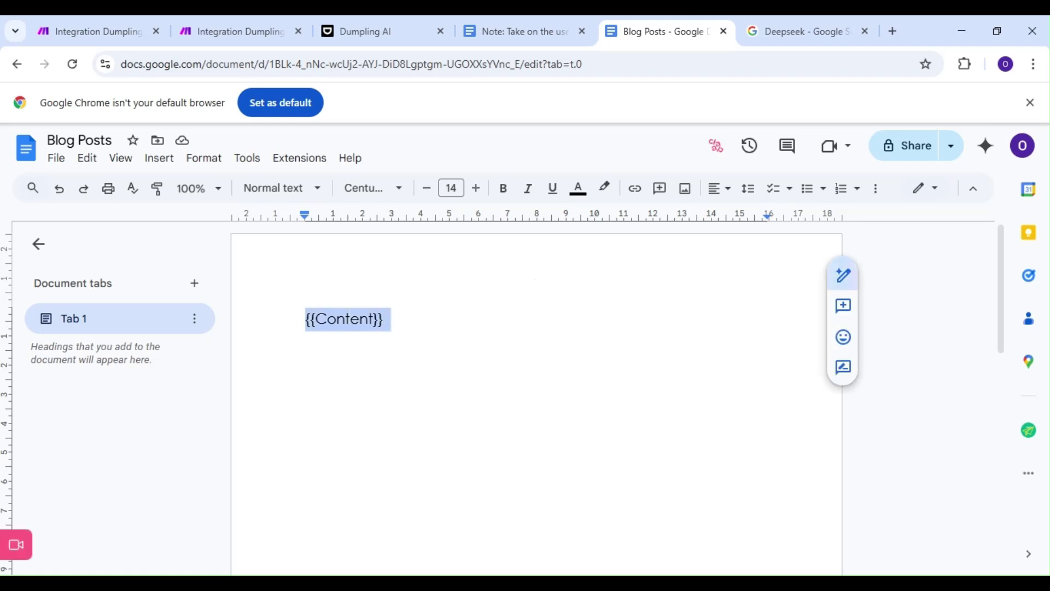
click(391, 319)
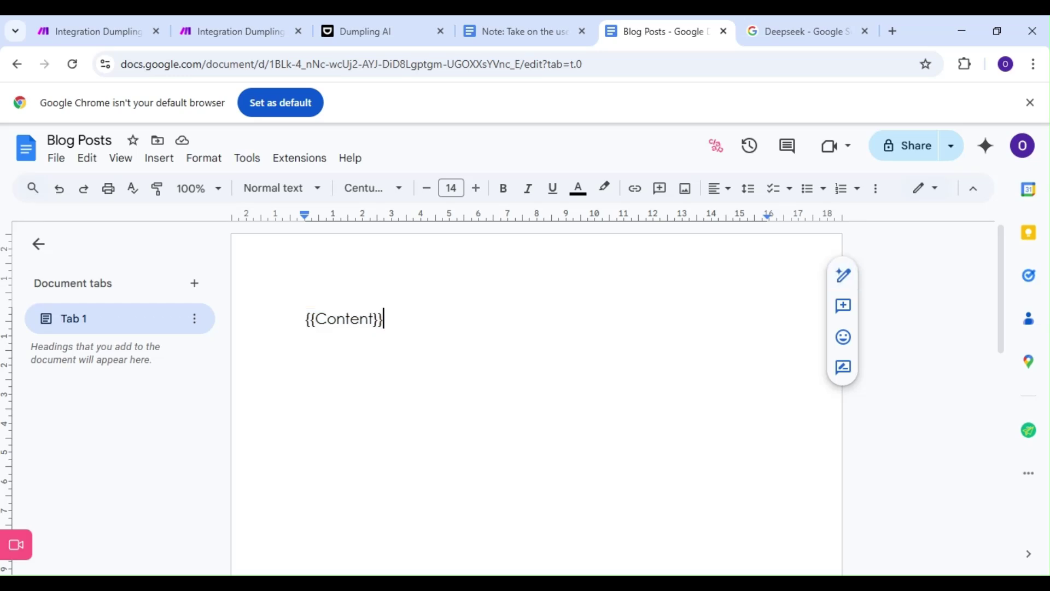
Step: Back in Make, map the agent's Generated Text to the Content value and title the new document Blog Idea
click(87, 32)
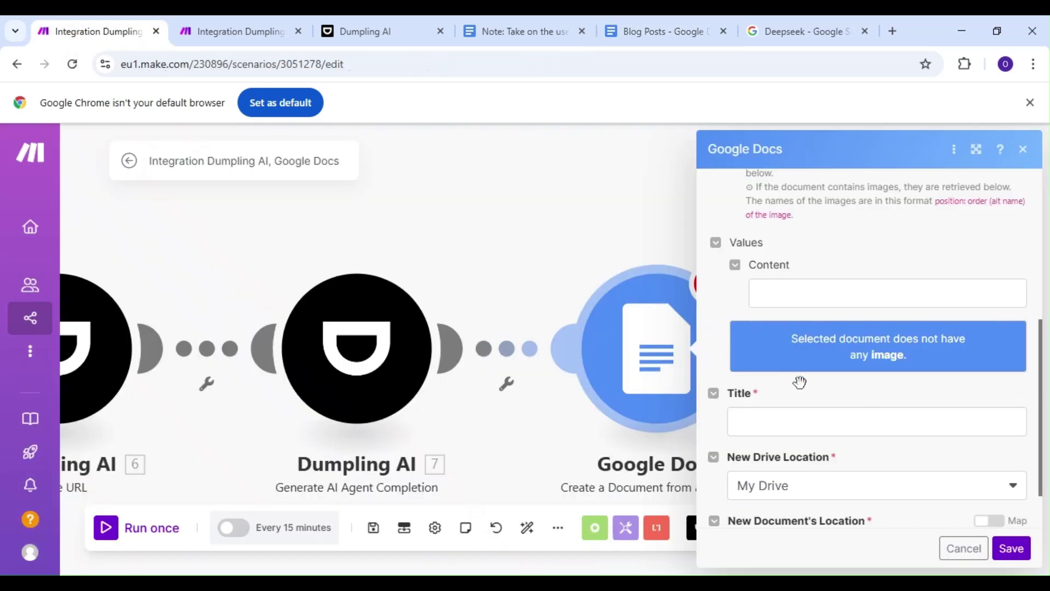
click(809, 300)
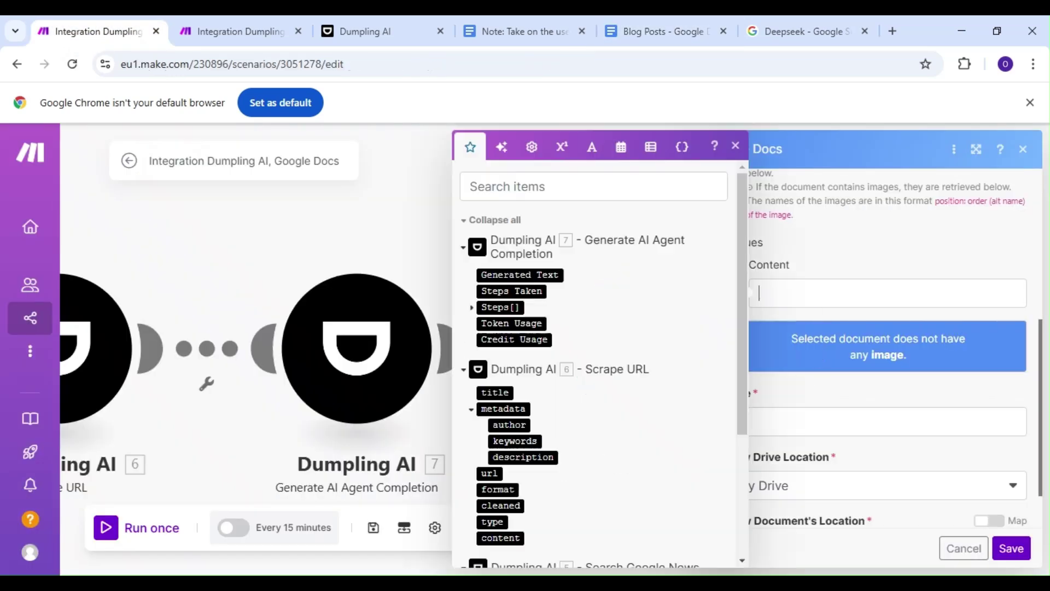
click(495, 277)
click(912, 392)
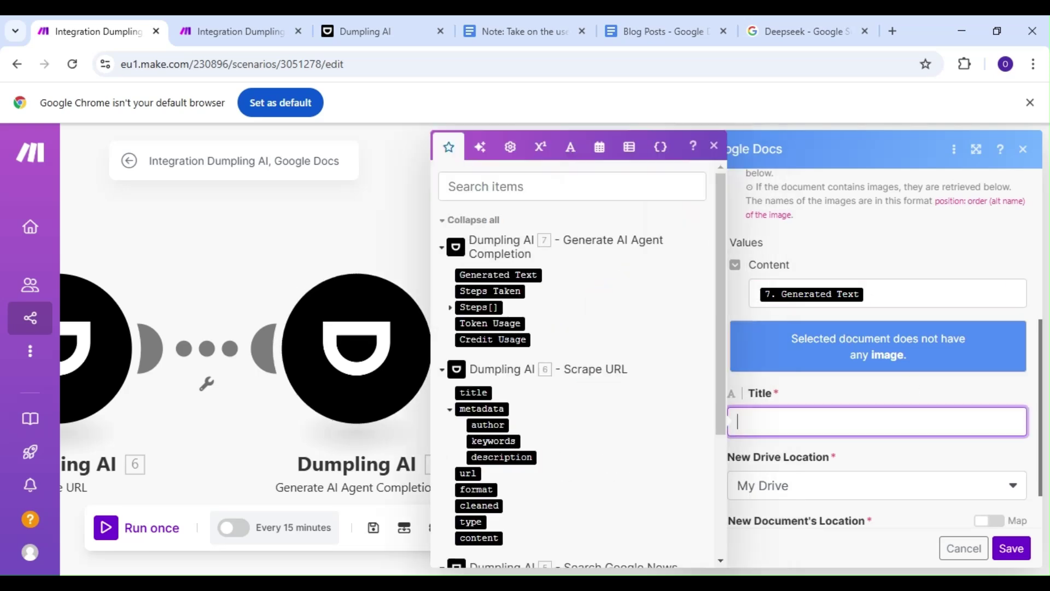
text(B)
key(BackSpace)
text(Blog Idea)
click(891, 452)
Step: Set the new document's location to the root folder (/) of My Drive and save the module
scroll(890, 450, down, 2)
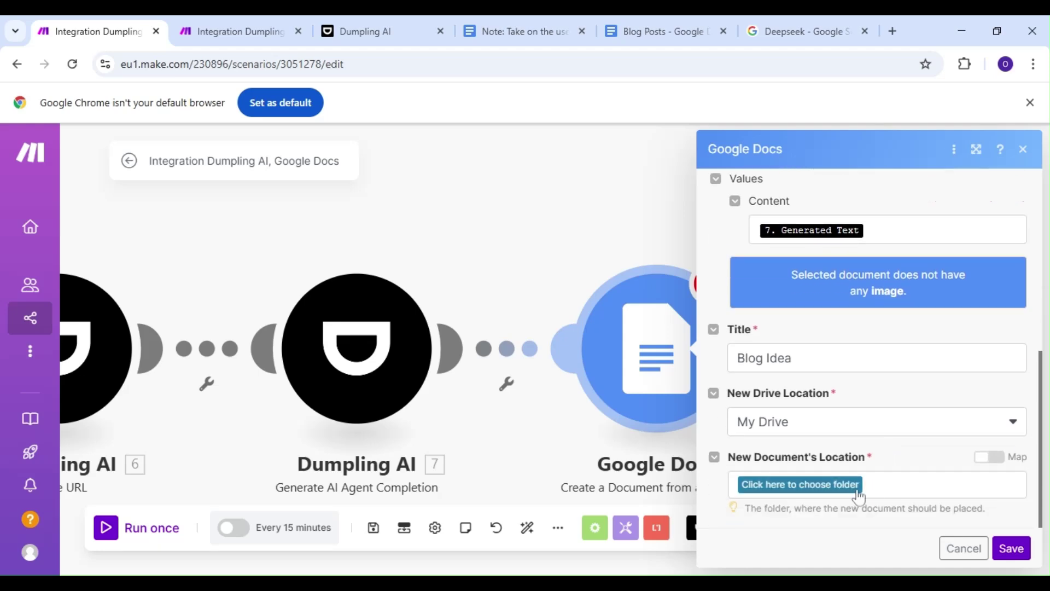
click(845, 487)
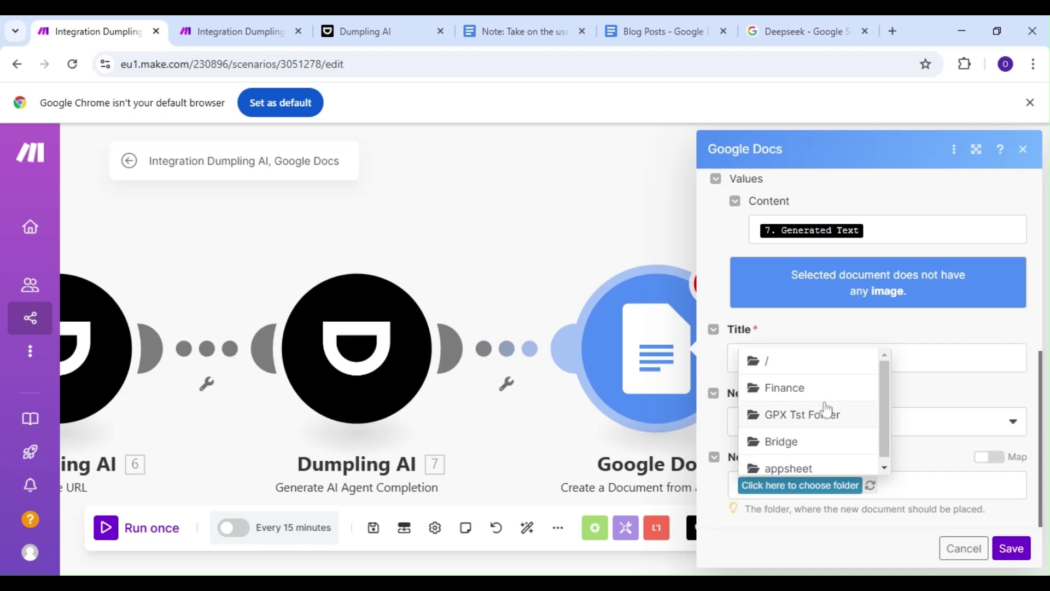
click(830, 360)
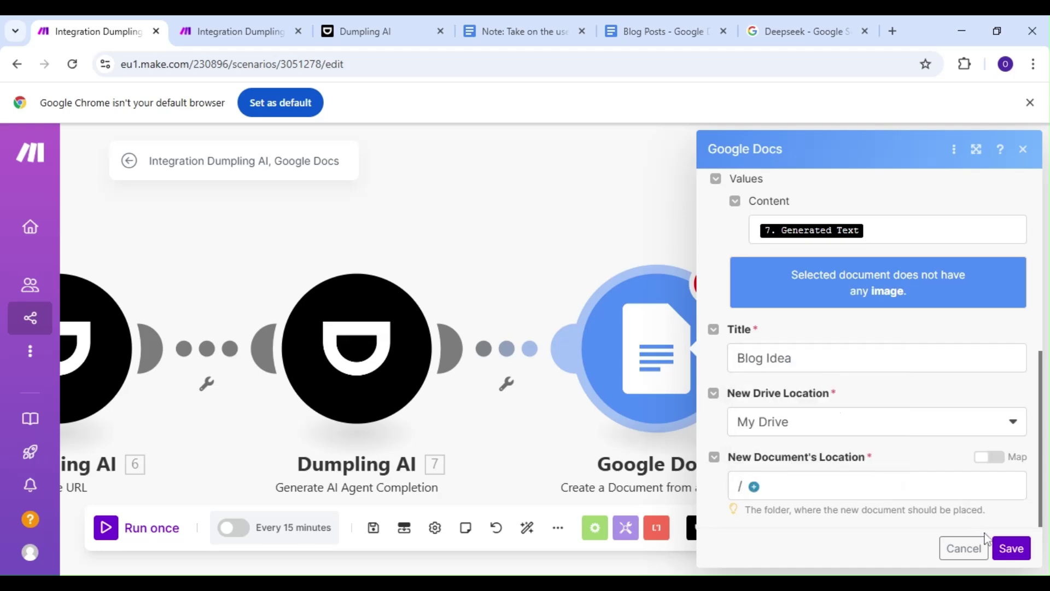
click(1011, 548)
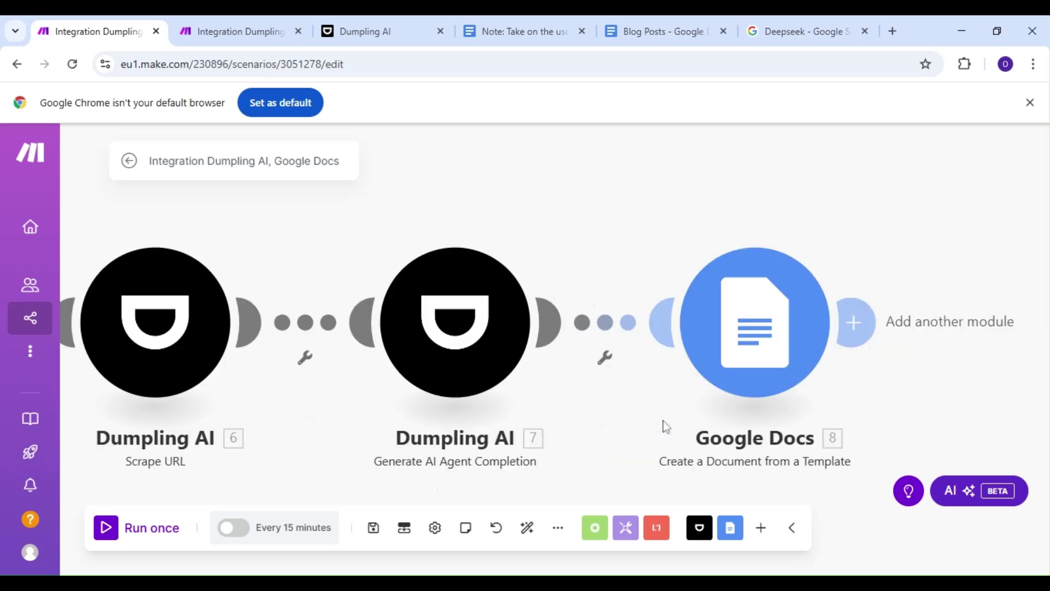
Step: Run the whole scenario once and save it
drag(341, 428, 424, 427)
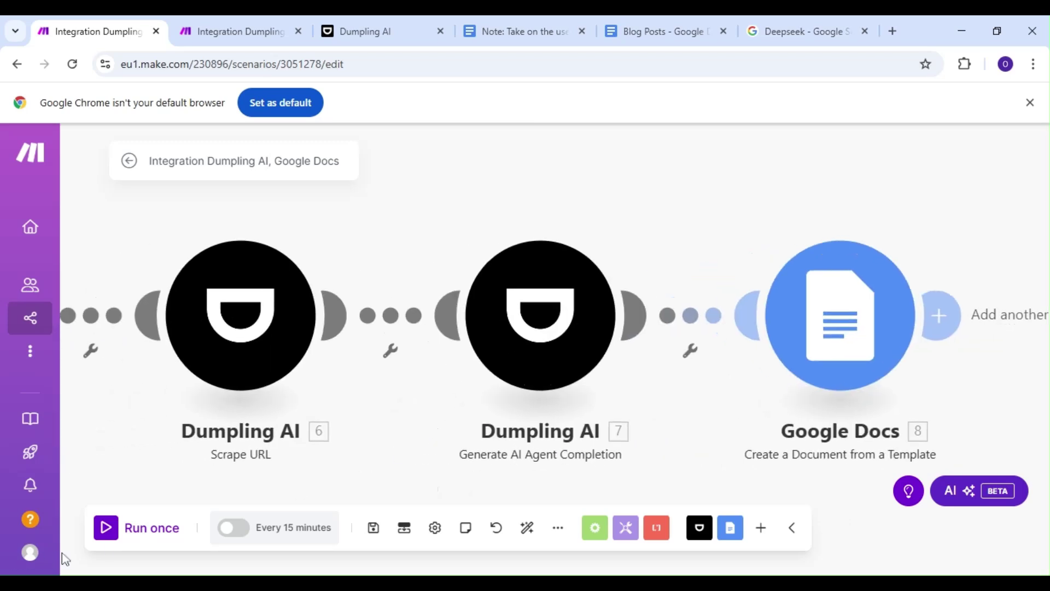
click(105, 528)
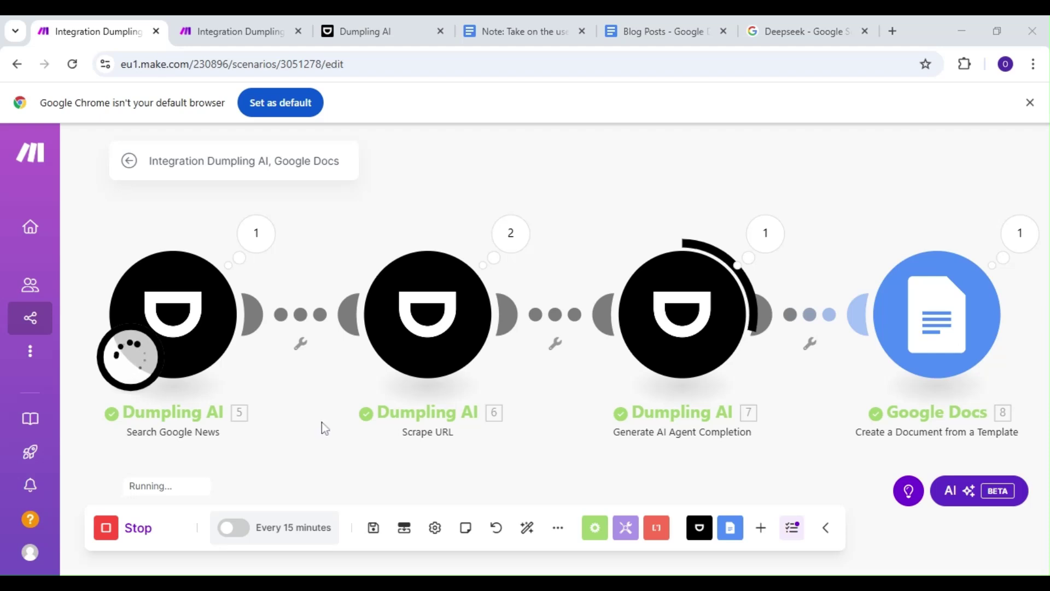
click(372, 530)
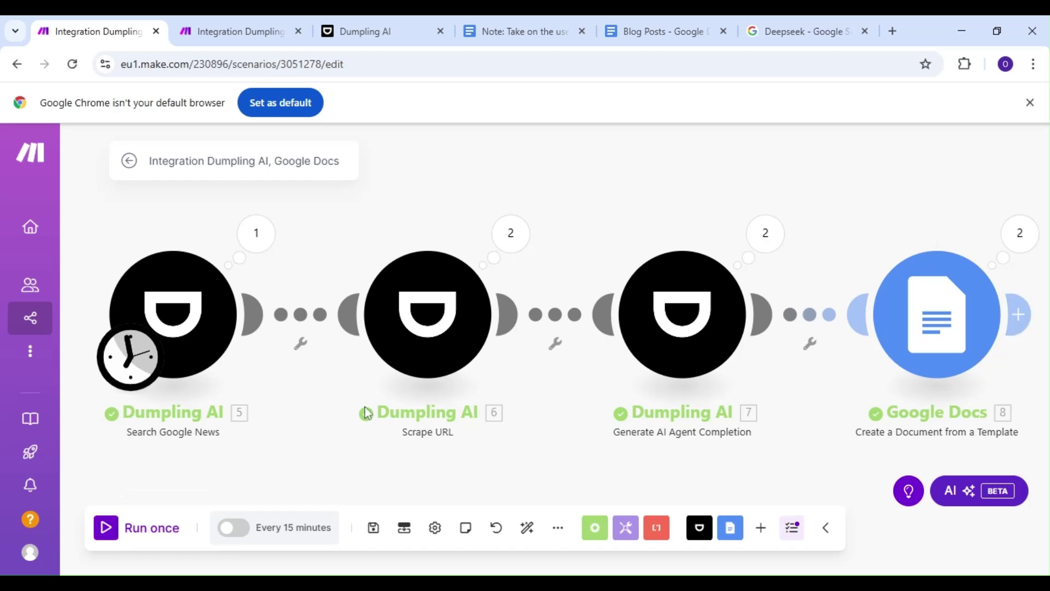
Step: Switch to Google Docs and open the newest Blog Idea document from the recent documents
click(645, 24)
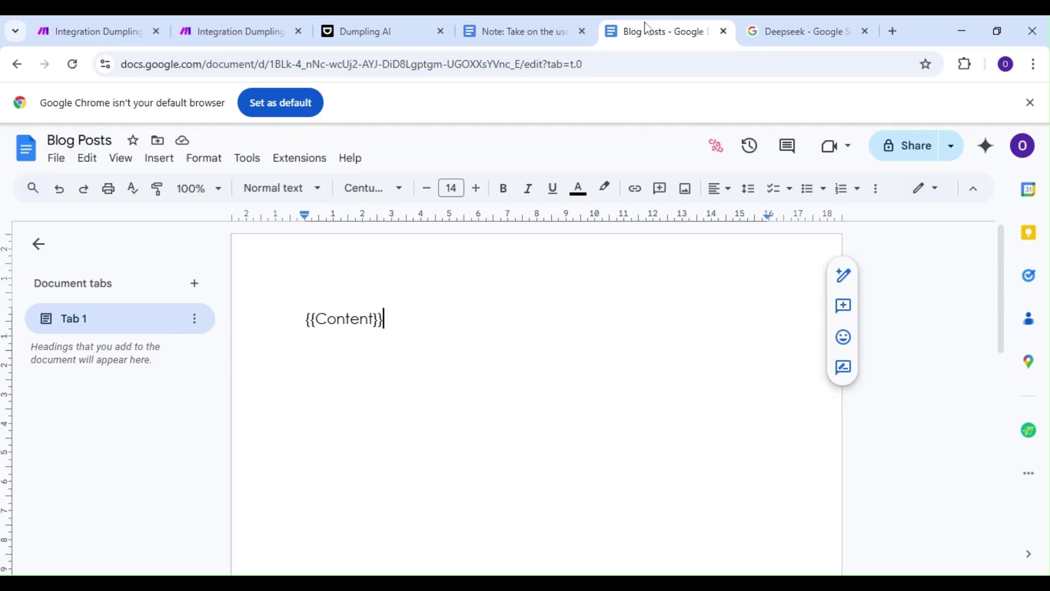
click(26, 156)
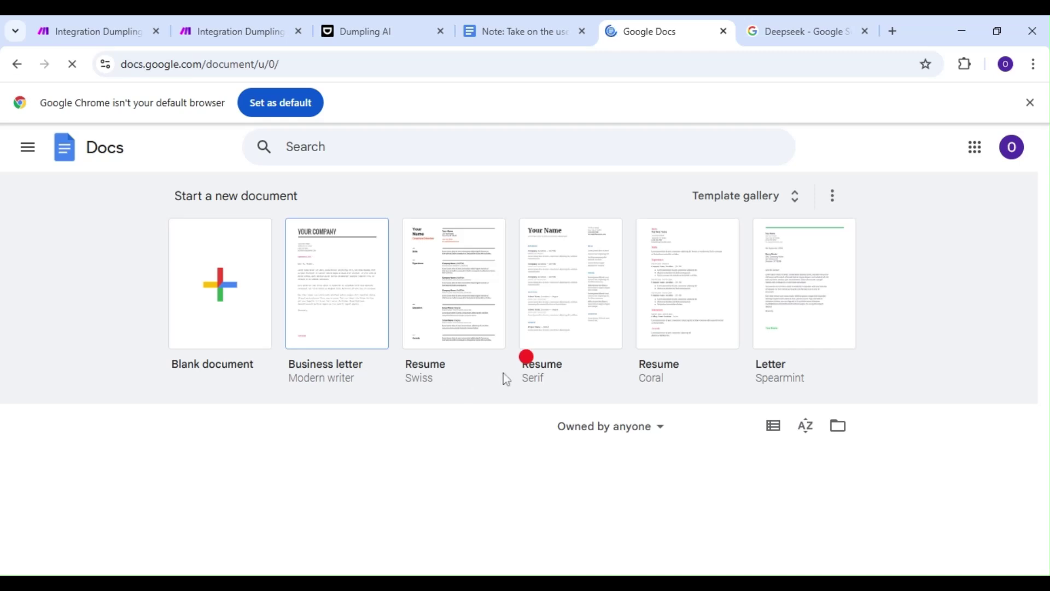
scroll(475, 386, down, 5)
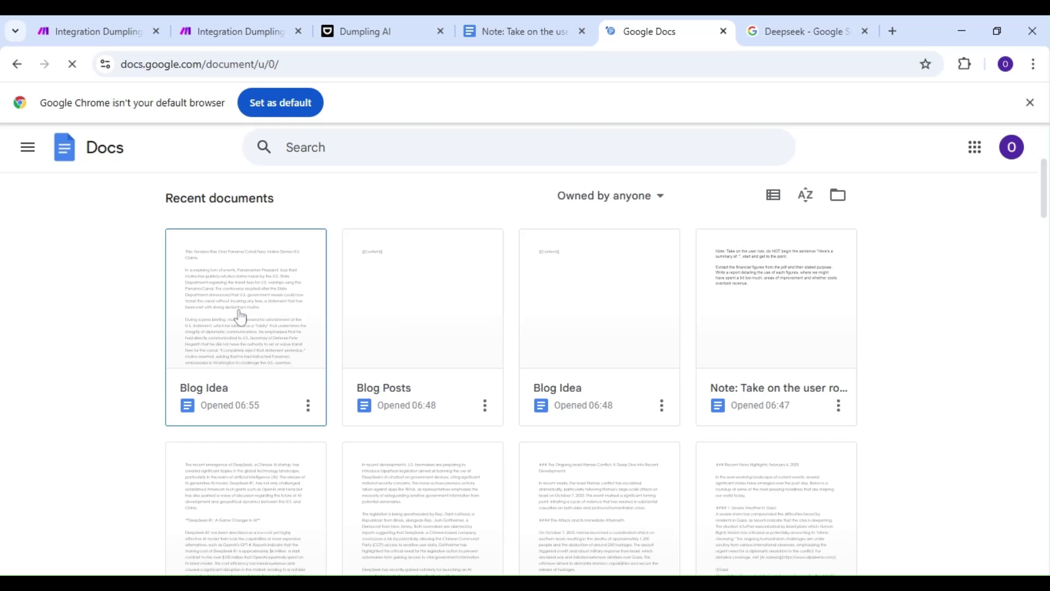
click(241, 317)
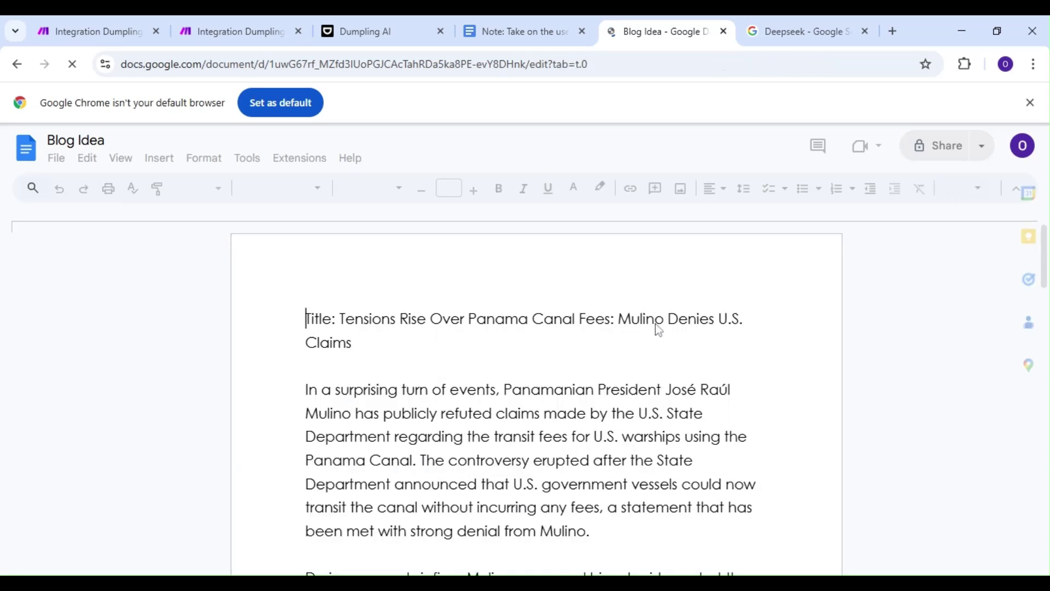
Step: Read through the generated blog post in the Blog Idea document, from its title to the last page
scroll(738, 339, down, 3)
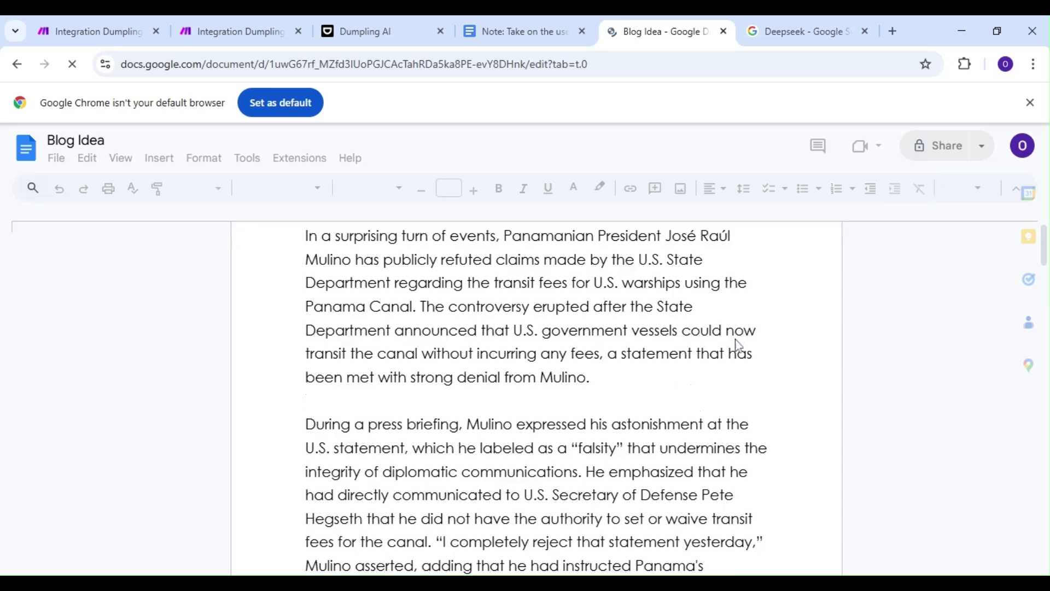
scroll(738, 344, down, 3)
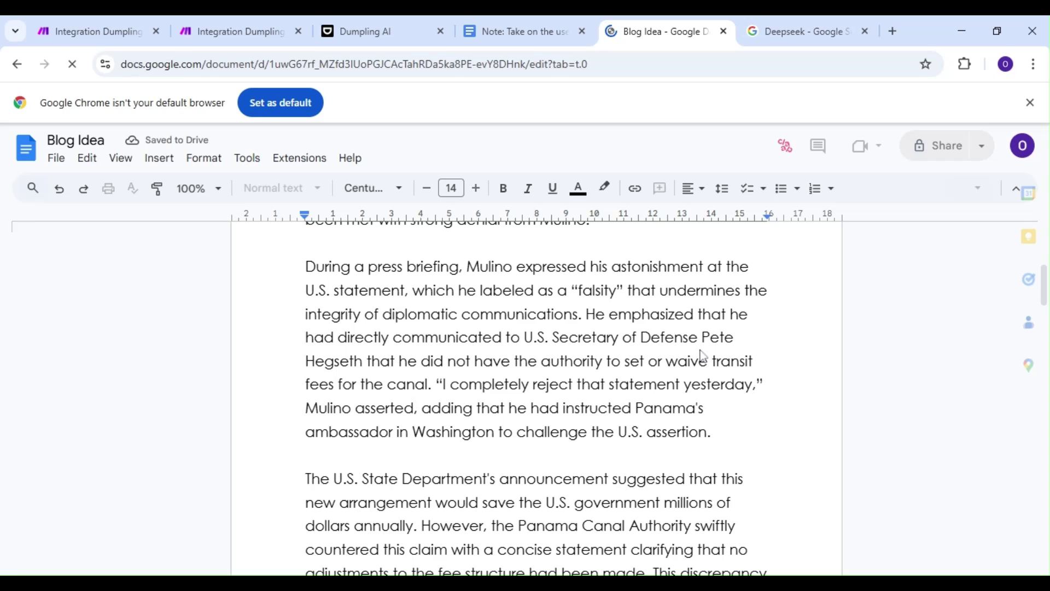
scroll(701, 356, down, 4)
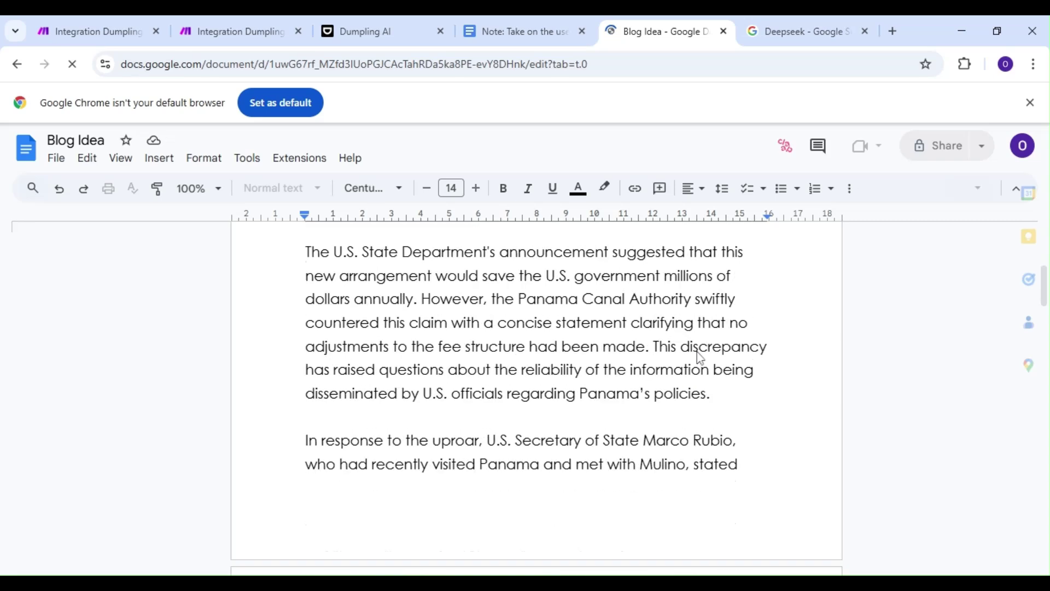
scroll(699, 356, down, 3)
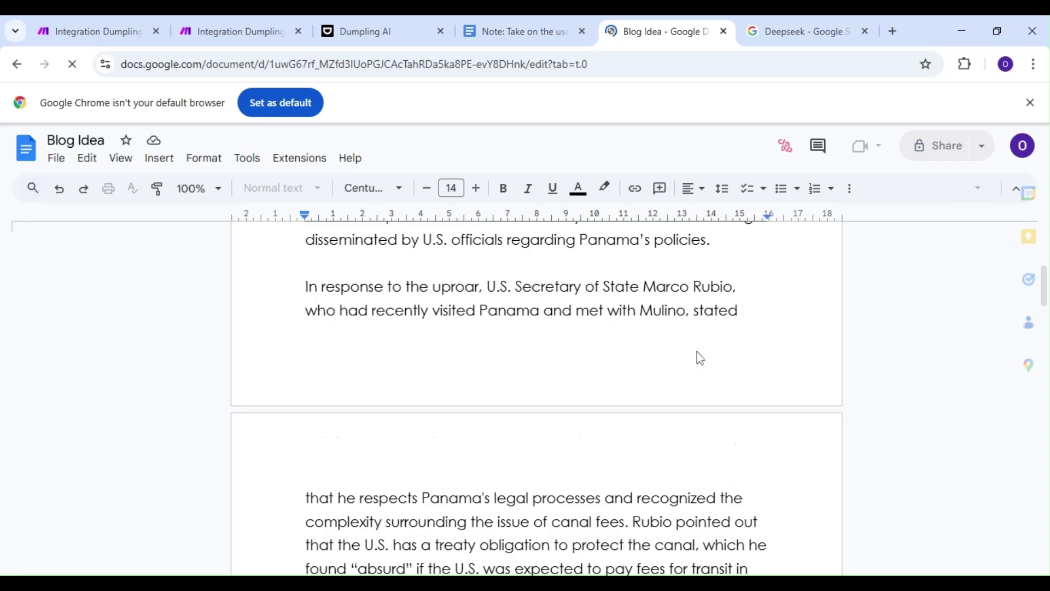
scroll(699, 358, down, 9)
scroll(697, 353, up, 8)
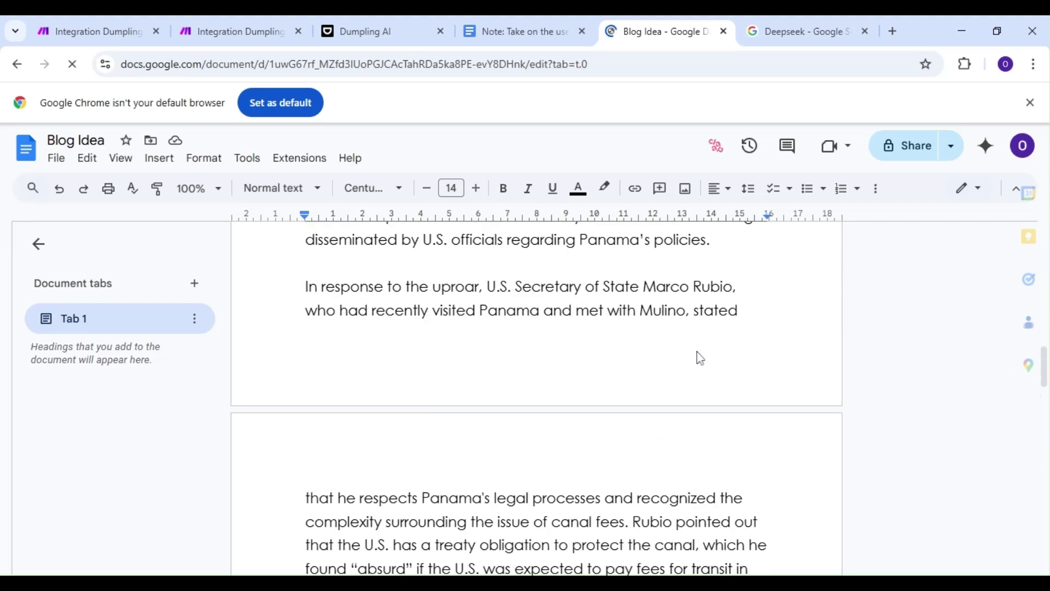
scroll(696, 352, up, 5)
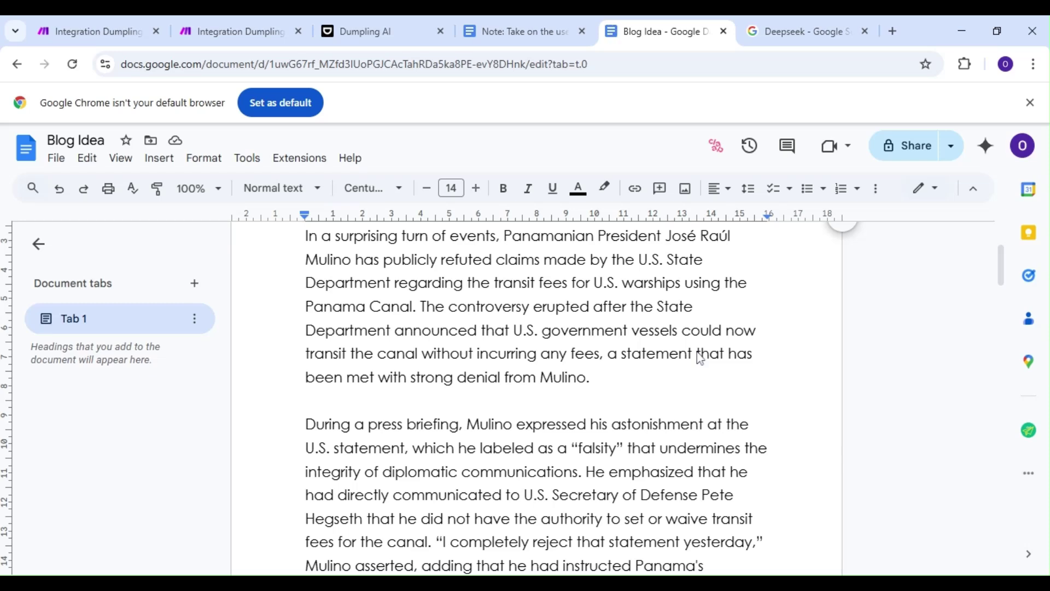
scroll(700, 358, up, 3)
scroll(700, 358, down, 12)
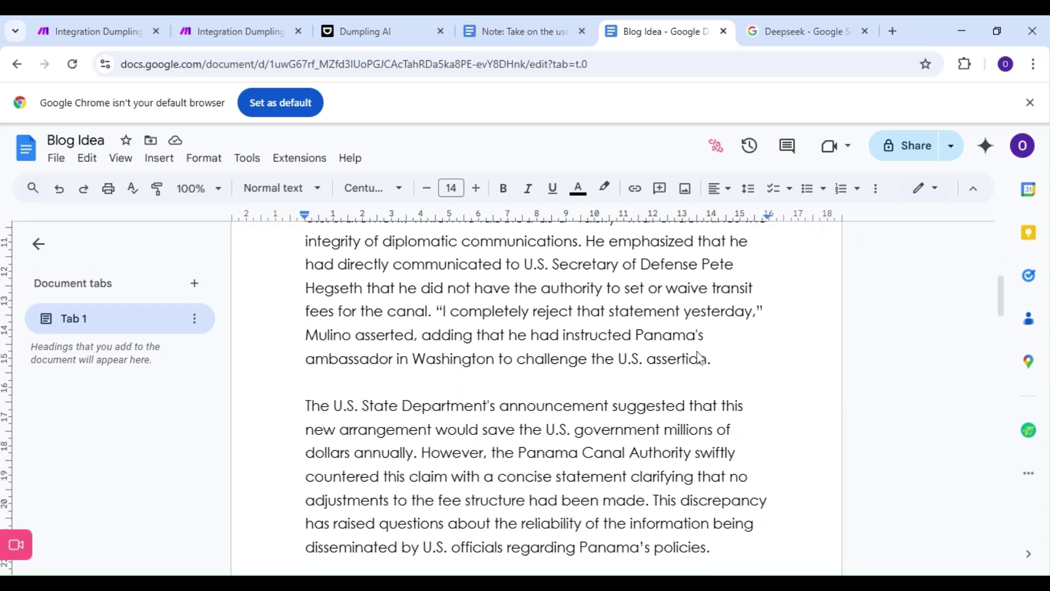
scroll(696, 352, down, 9)
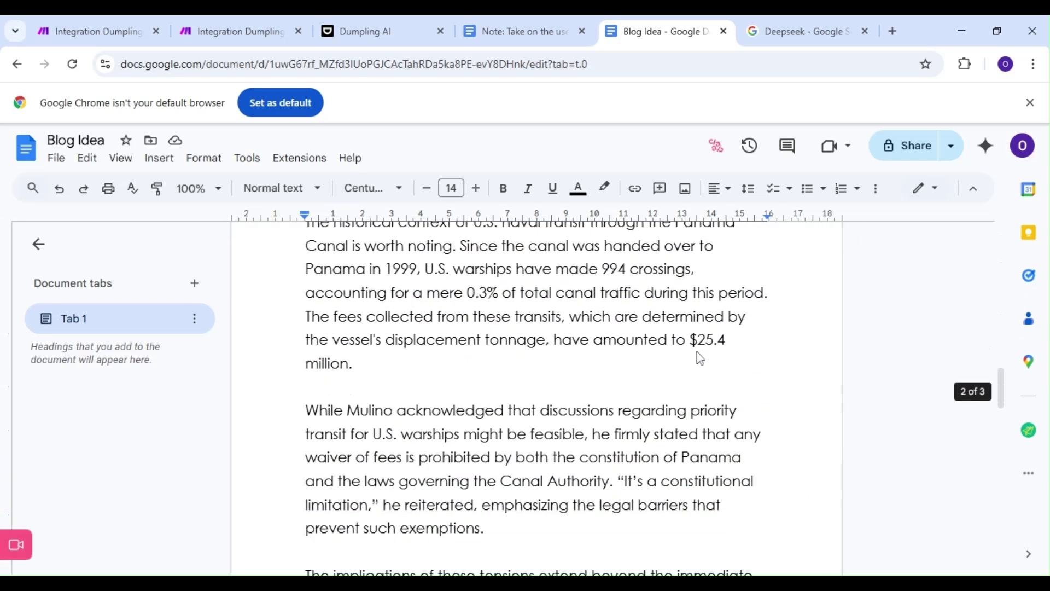
scroll(697, 357, down, 5)
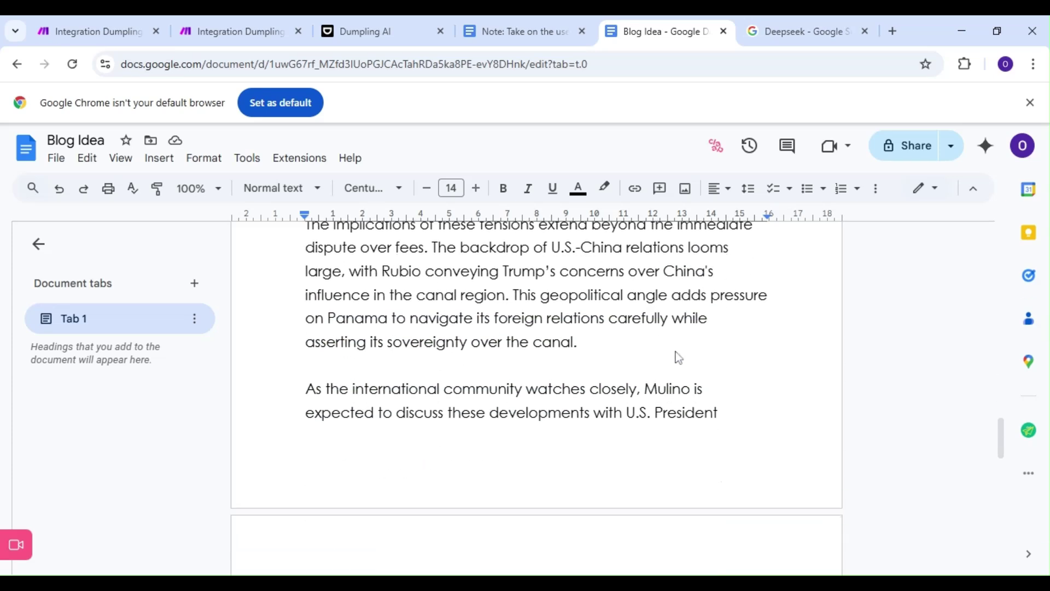
scroll(678, 357, down, 3)
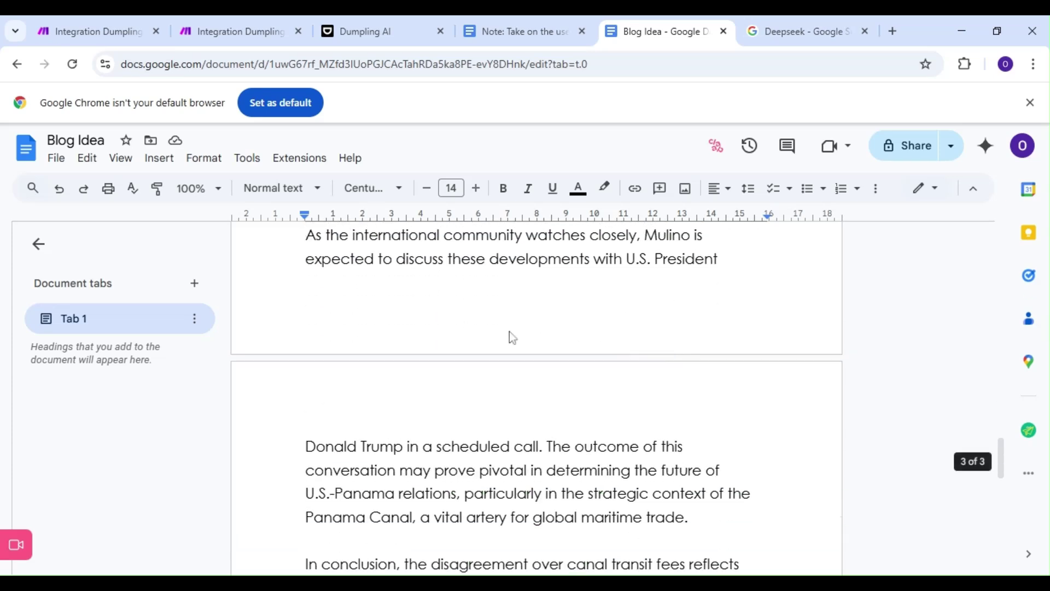